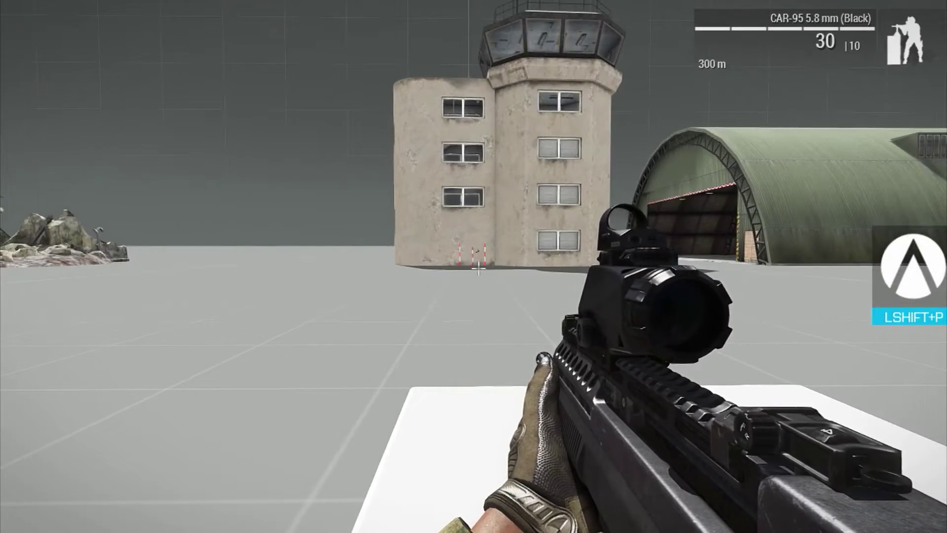
Walk toward the hangar and aim down the scope at its wall.
key("x")
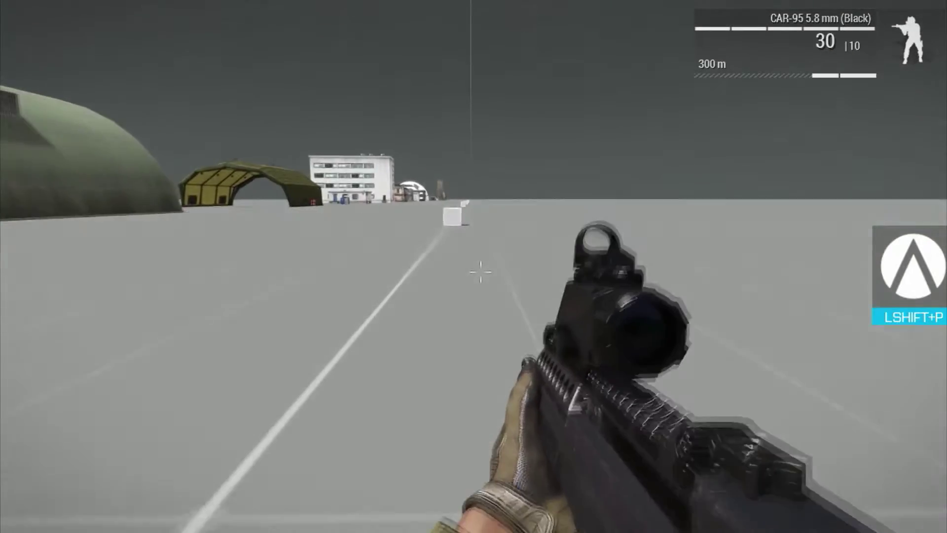
key("w")
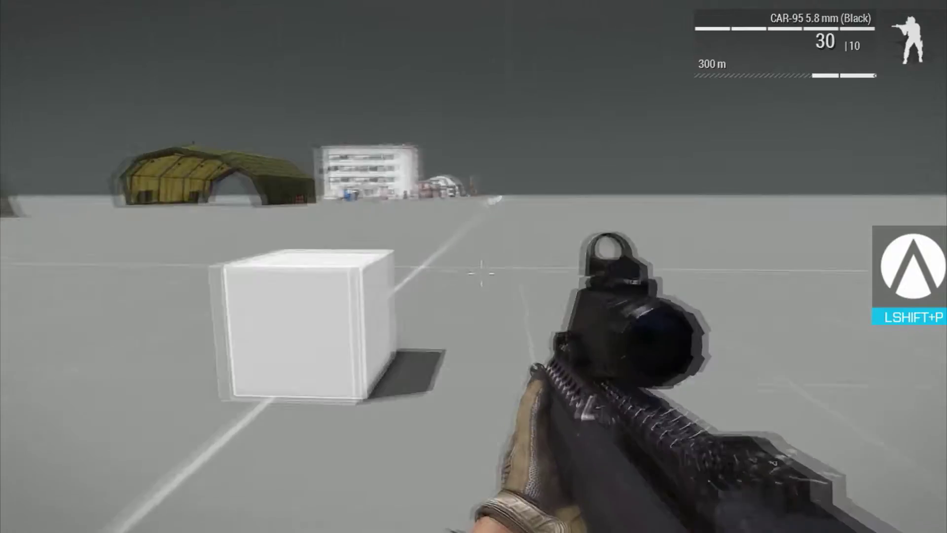
right_click(481, 273)
Empty the full magazine through the hangar wall, then view the two bodies in spectator.
left_click(474, 267)
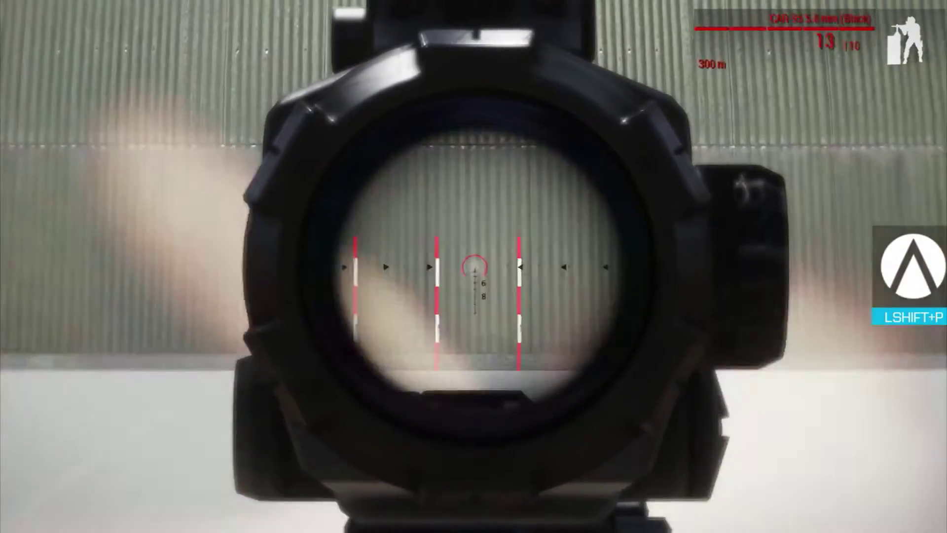
left_click(473, 266)
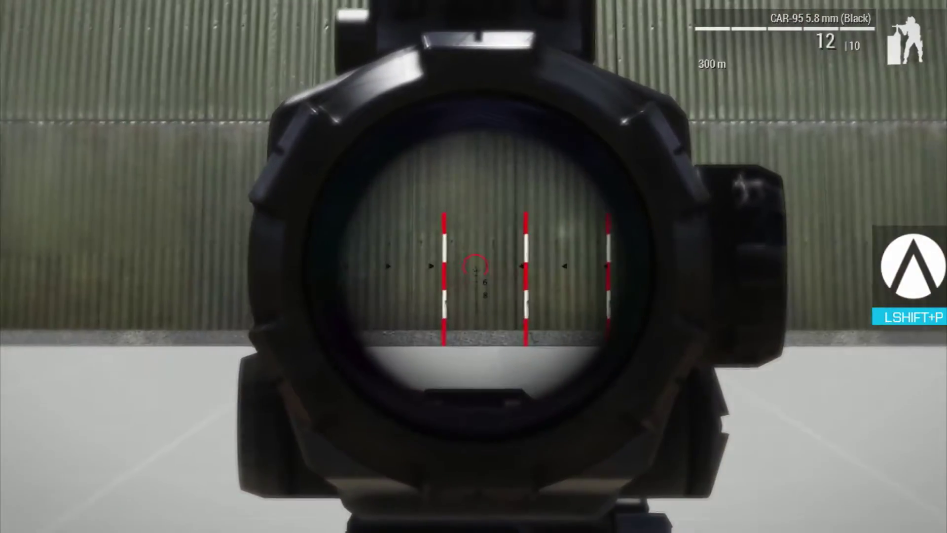
left_click(474, 266)
left_click(474, 266)
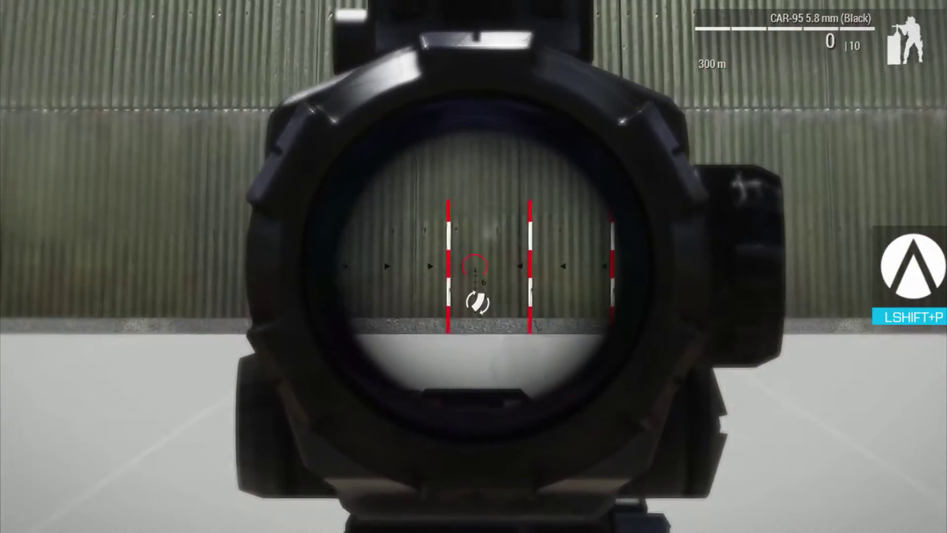
key("Escape")
left_click(368, 464)
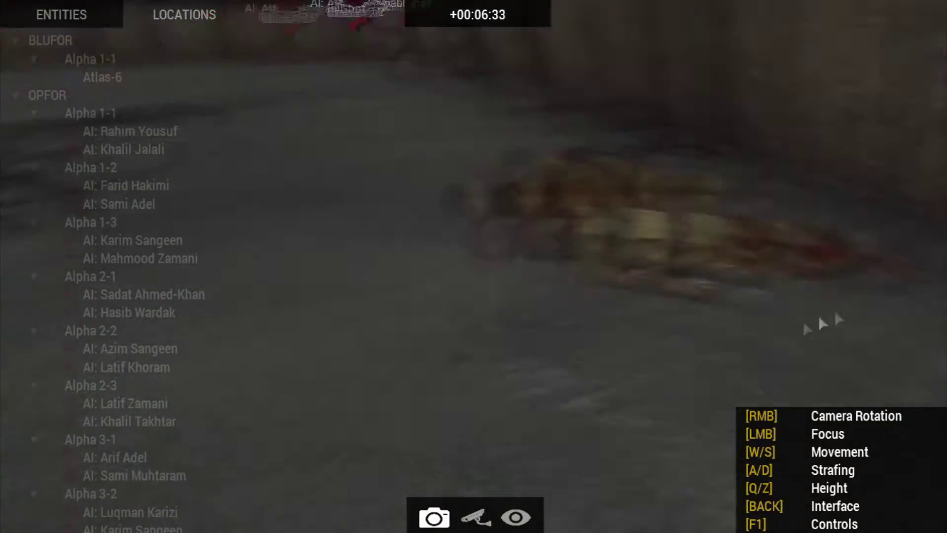
Fly the spectator camera up to the two dead enemies, then resume first-person play.
key("w")
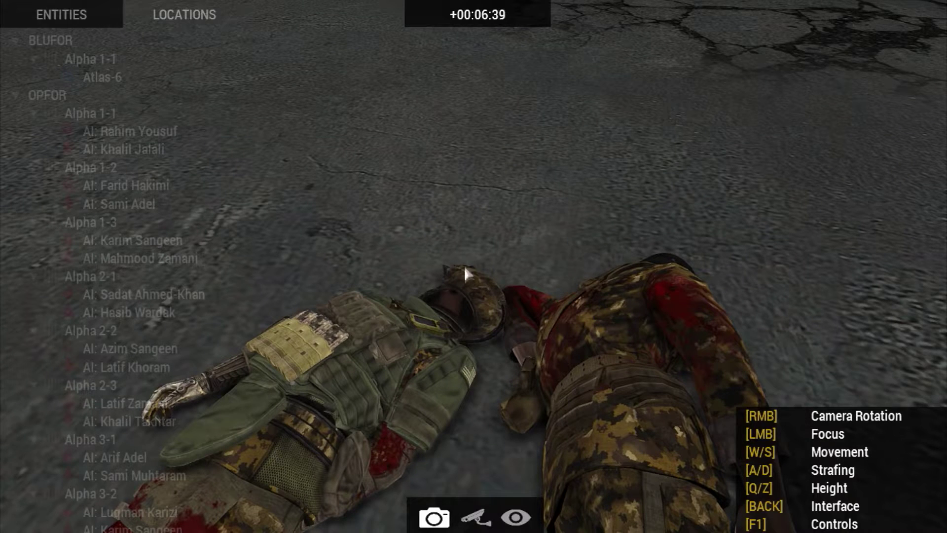
key("Escape")
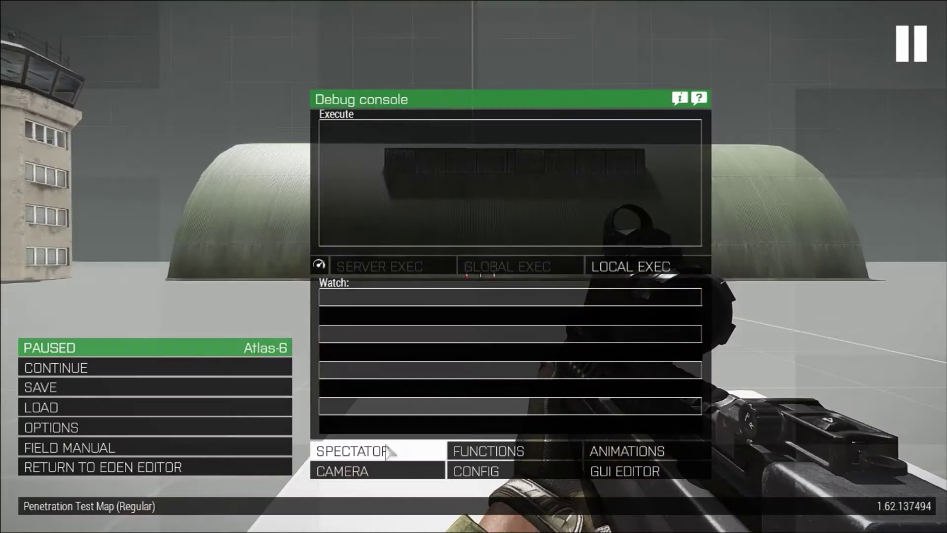
key("Escape")
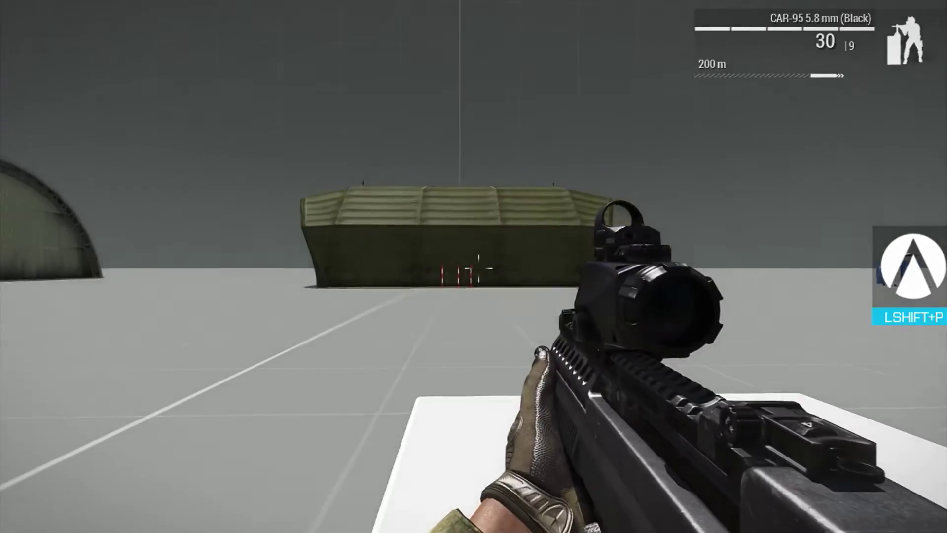
Fire through the olive hangar wall with the red-dot sight until the magazine is empty.
right_click(474, 271)
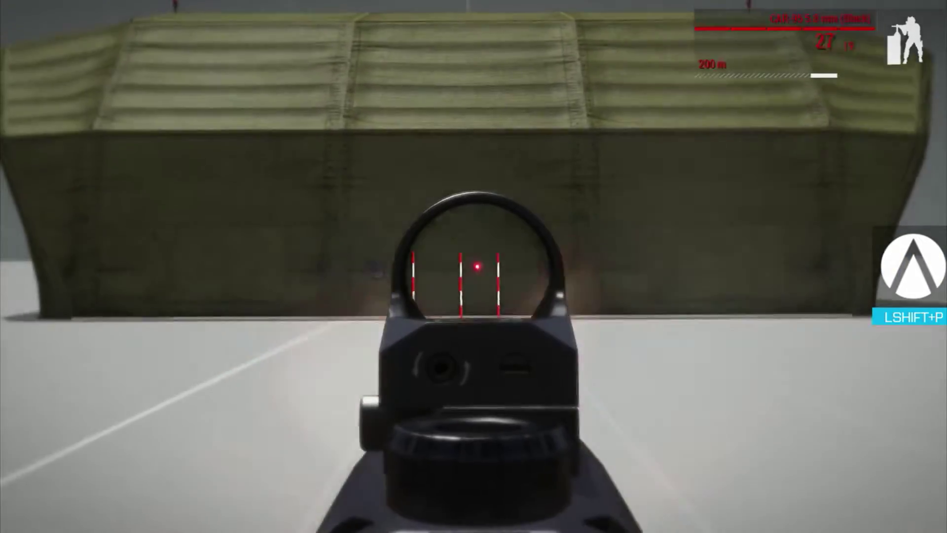
left_click(474, 267)
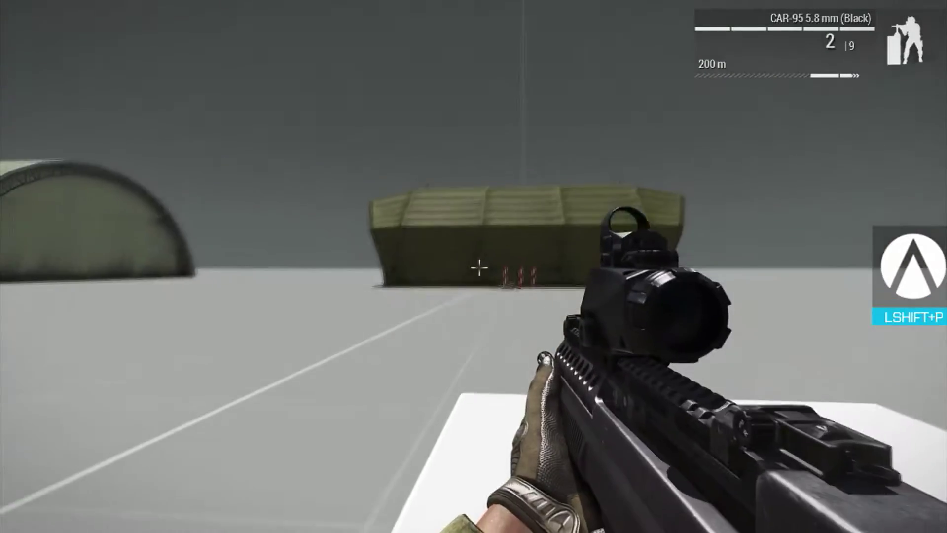
right_click(474, 267)
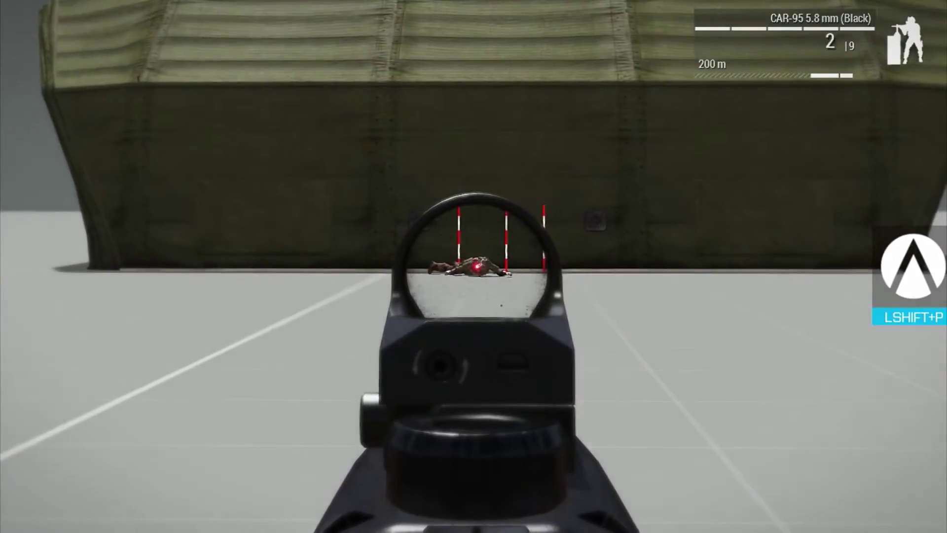
left_click(474, 267)
Reload, take spare 5.8 mm magazines from the ammo crate, then pause to the debug console.
key("r")
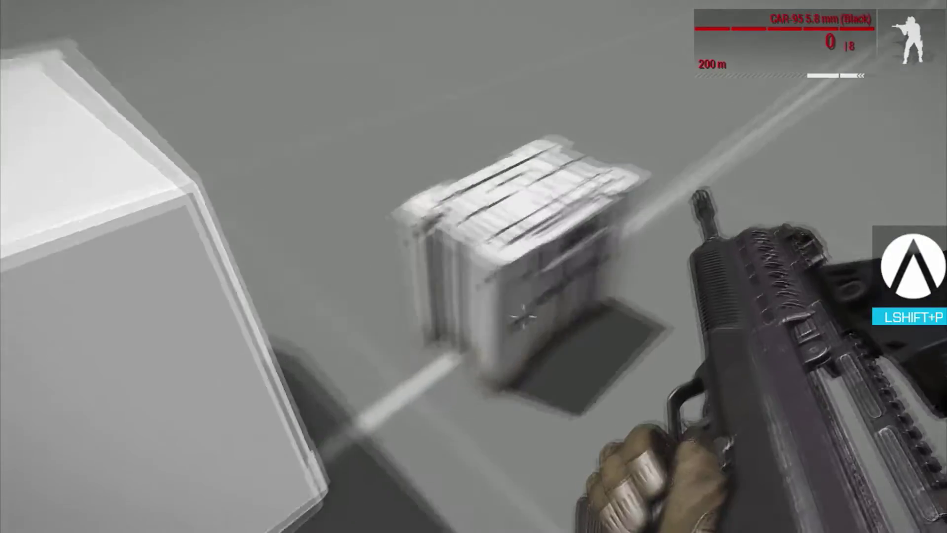
key("w")
key("s")
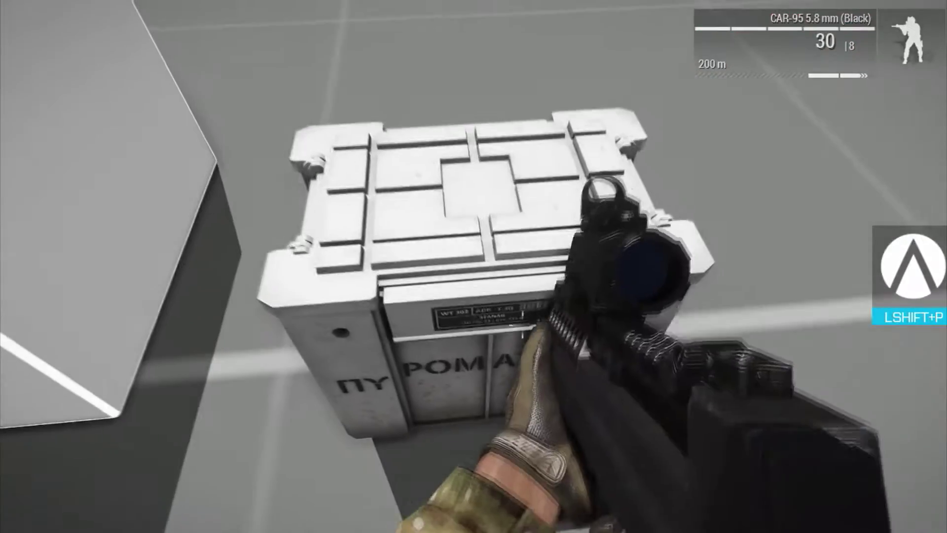
scroll(474, 267, "down", 1)
scroll(474, 266, "up", 1)
middle_click(474, 266)
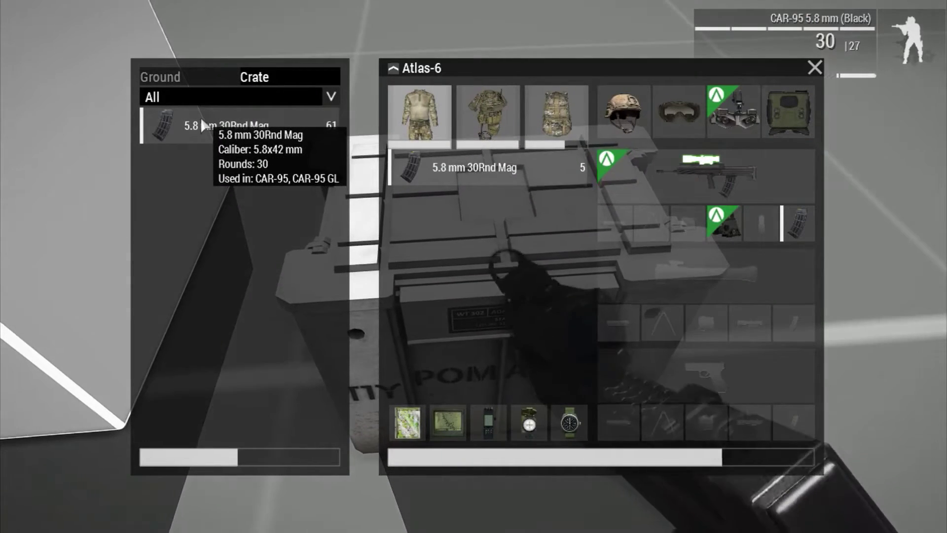
key("Escape")
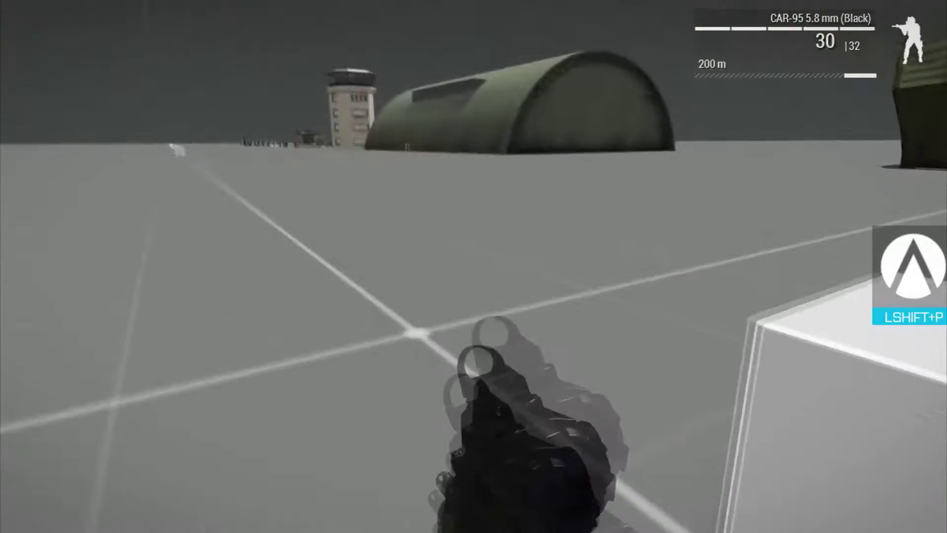
key("Escape")
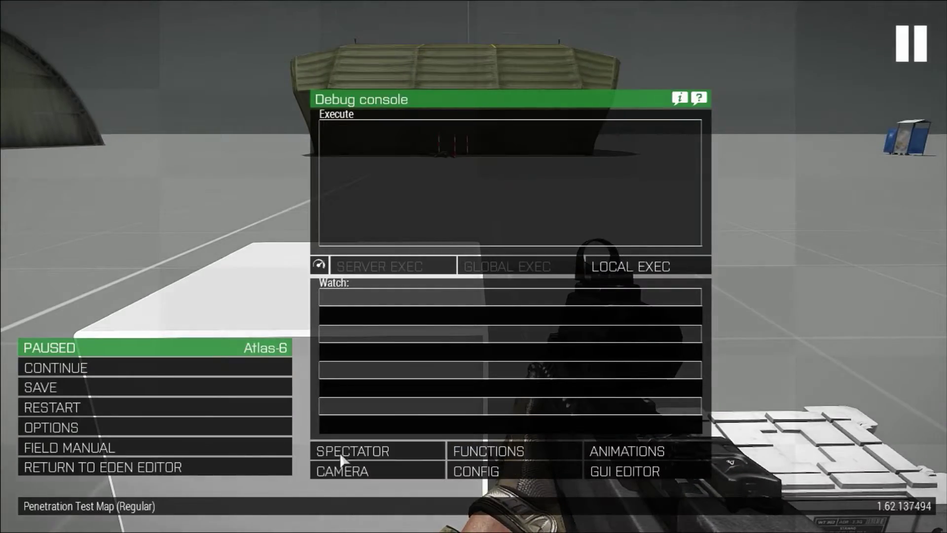
Fly the spectator camera to the dead enemy behind the hangar, then continue playing.
left_click(348, 450)
key("w")
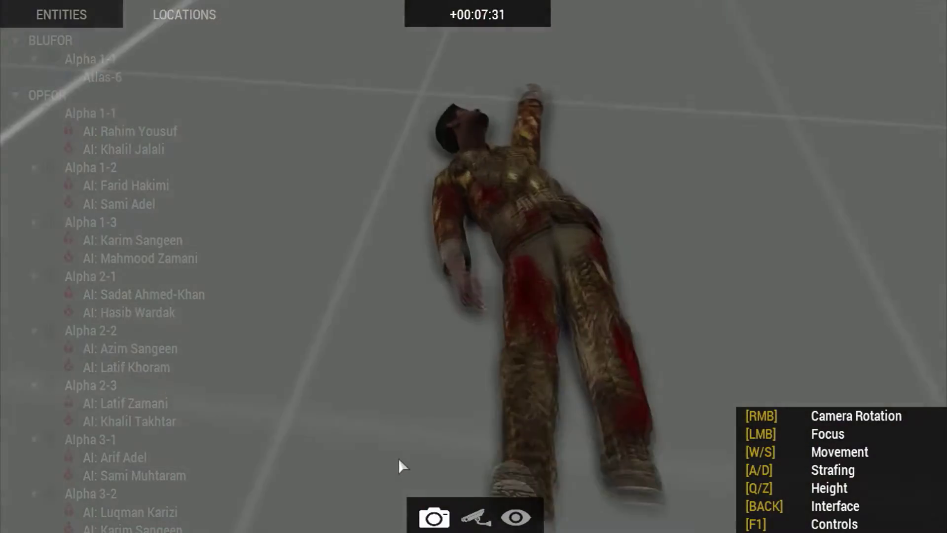
key("Escape")
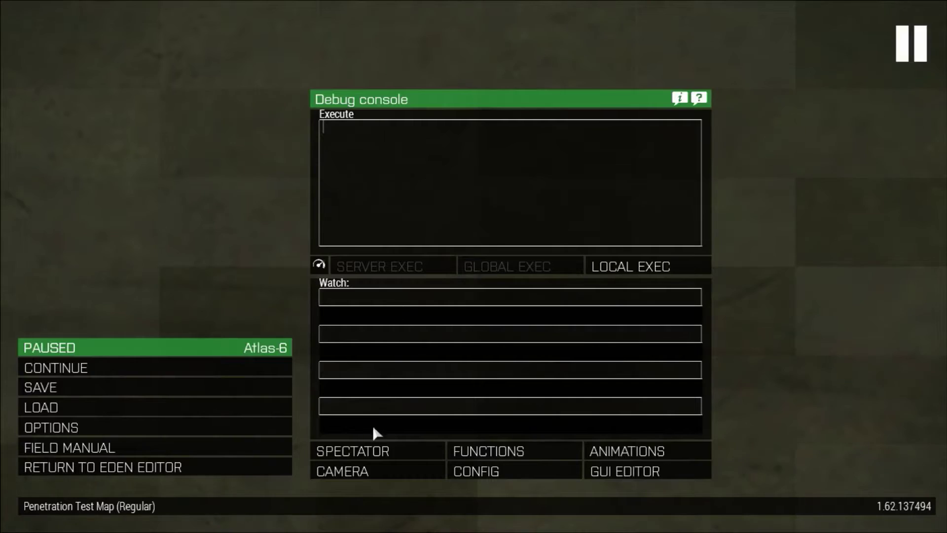
left_click(380, 457)
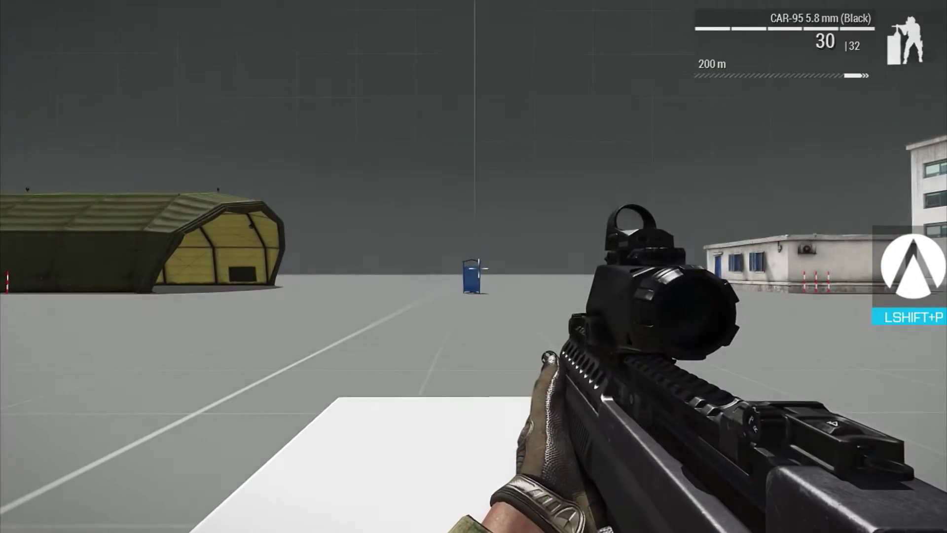
Scope in on the blue portable toilet 300 m away, fire, and pause the game.
right_click(478, 270)
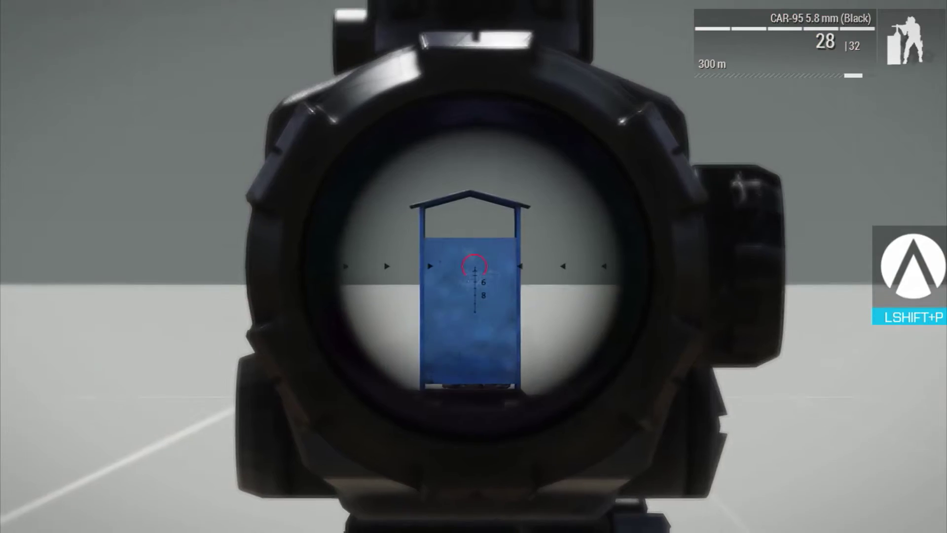
key("Escape")
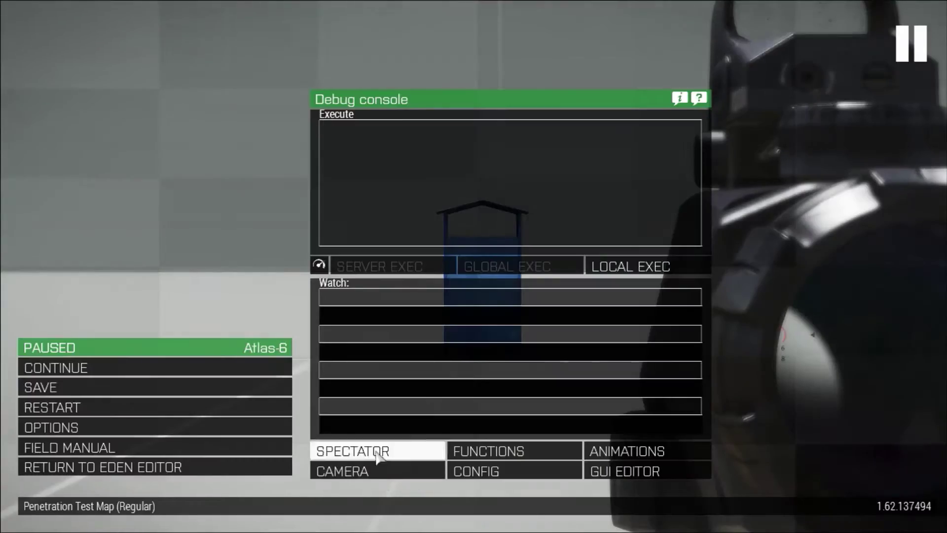
Fly the spectator camera into the blue toilet to the body, then focus on the other two bodies.
left_click(376, 453)
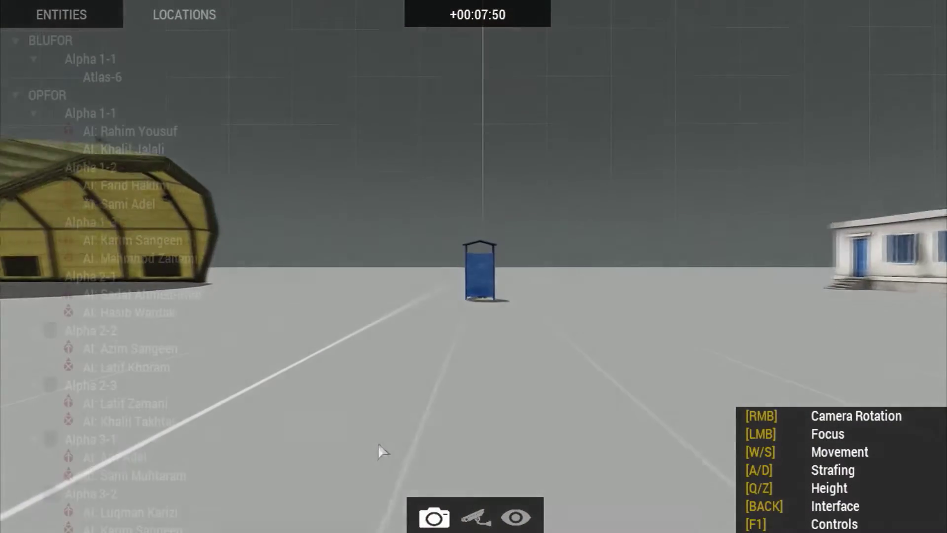
key("w")
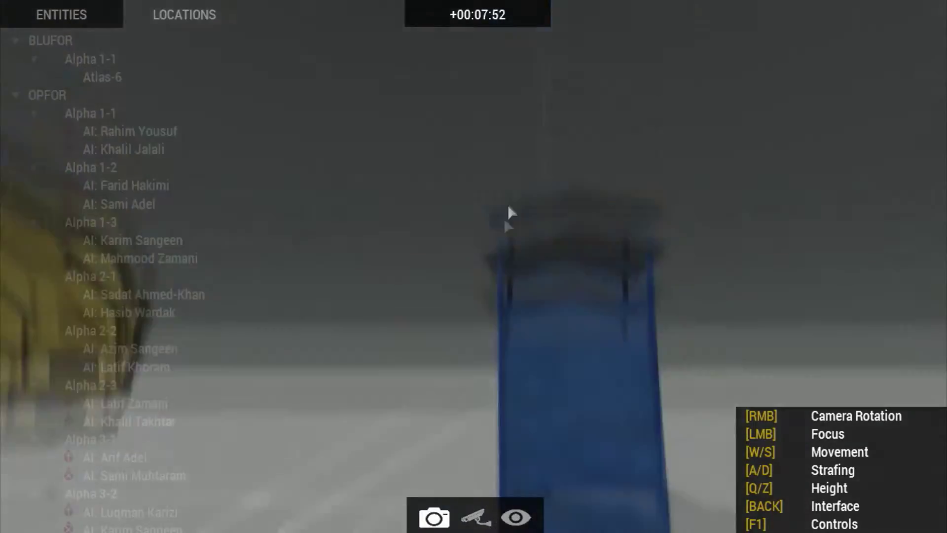
key("w")
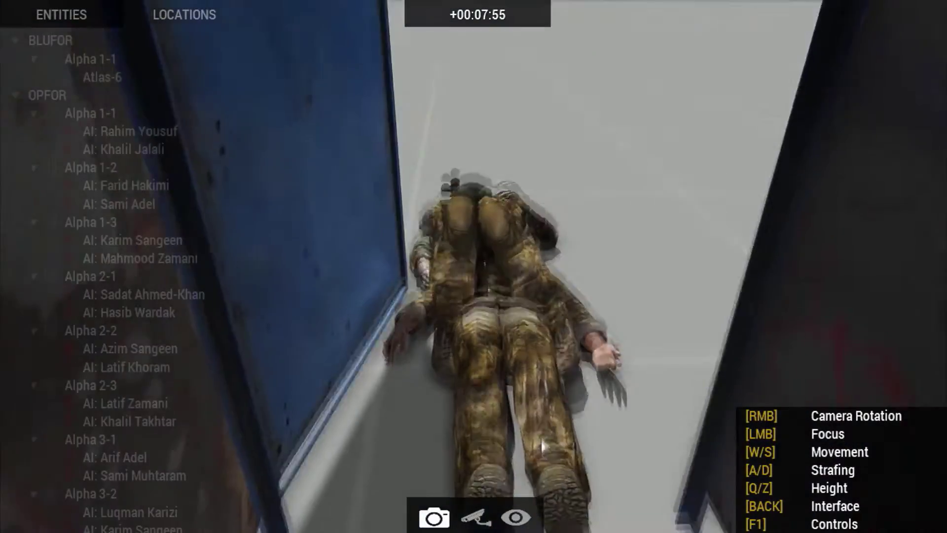
key("w")
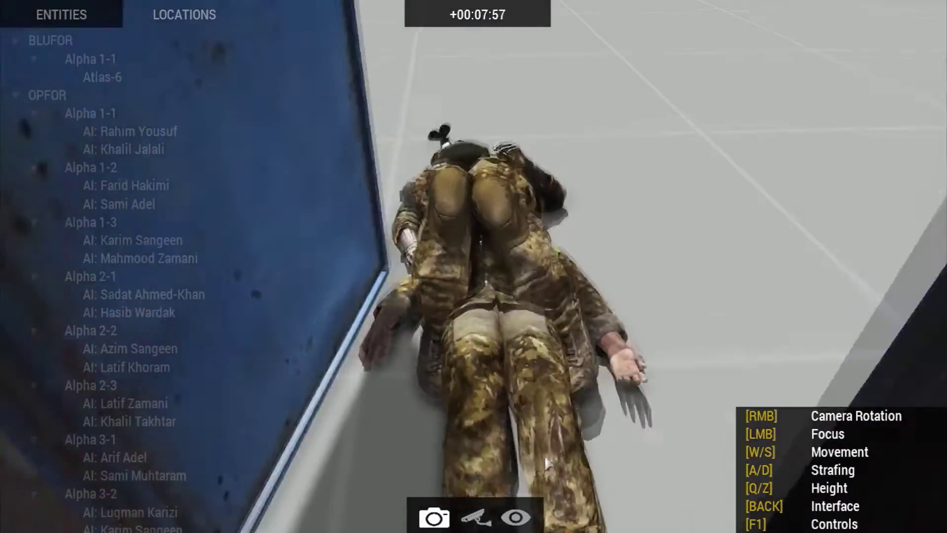
left_click(547, 463)
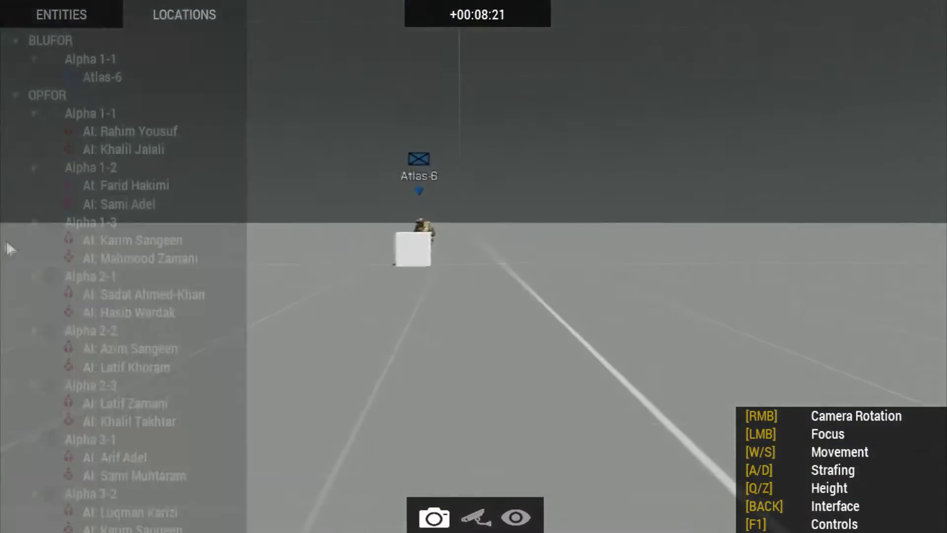
key("Escape")
key("Escape")
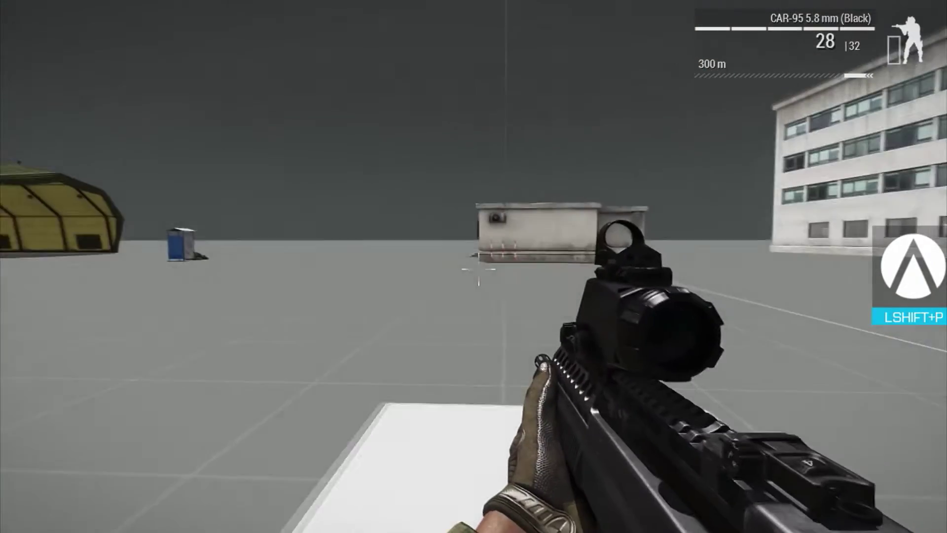
Fire two bursts through the concrete building's wall at the hidden enemies.
right_click(474, 266)
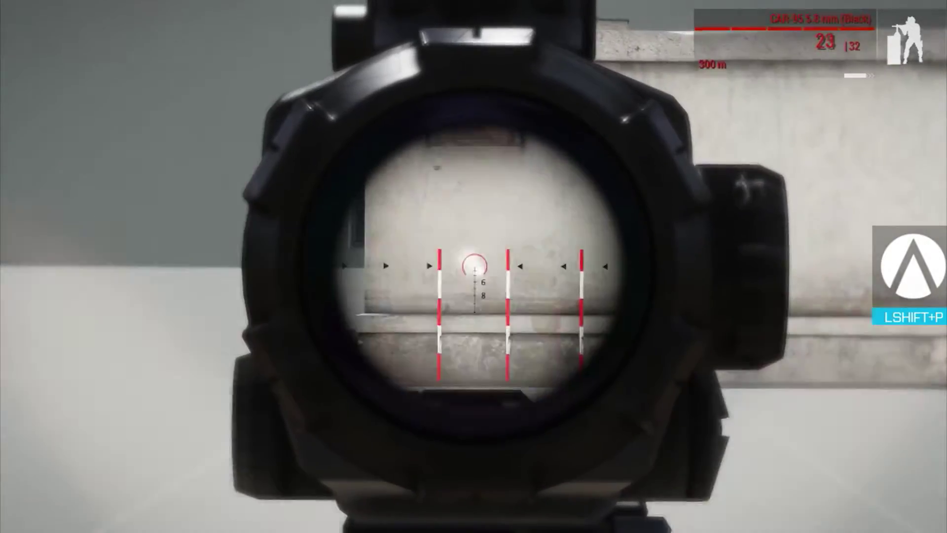
left_click(474, 267)
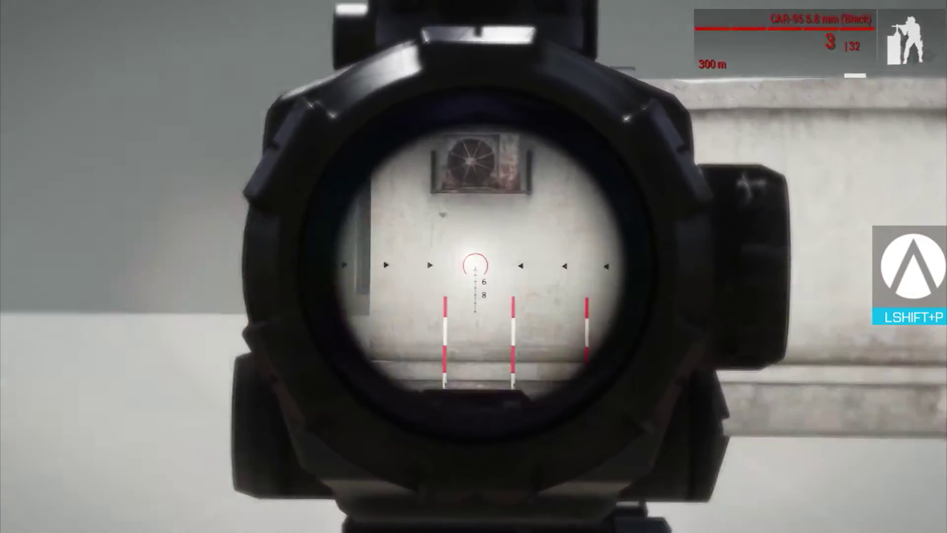
right_click(473, 266)
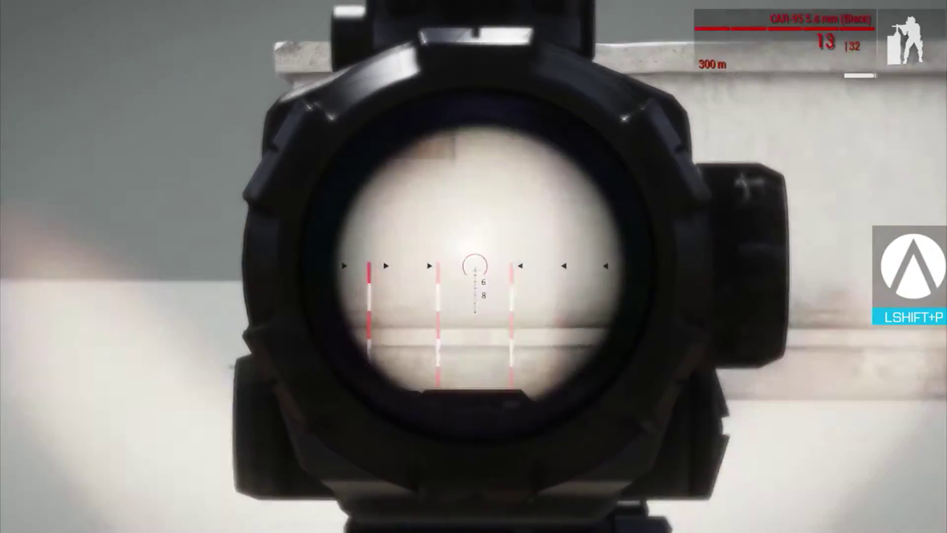
left_click(474, 266)
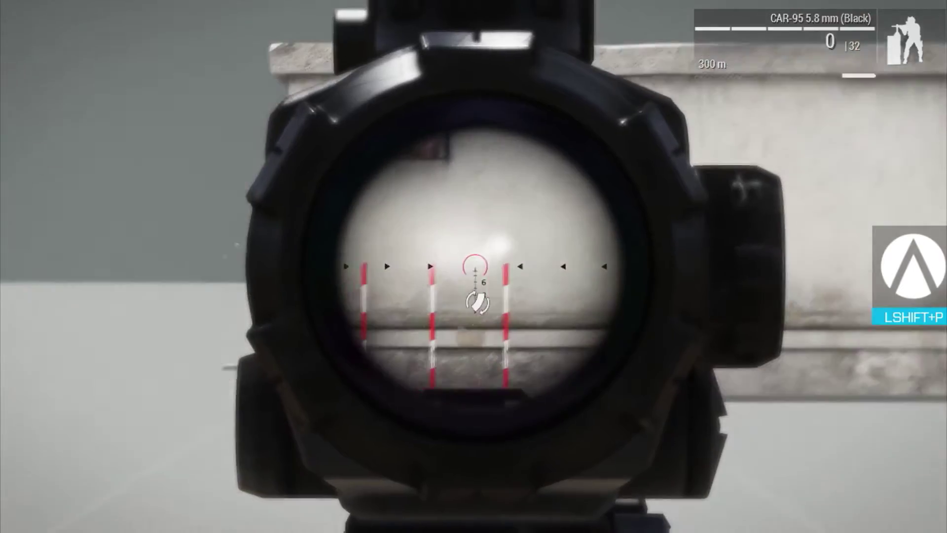
right_click(474, 266)
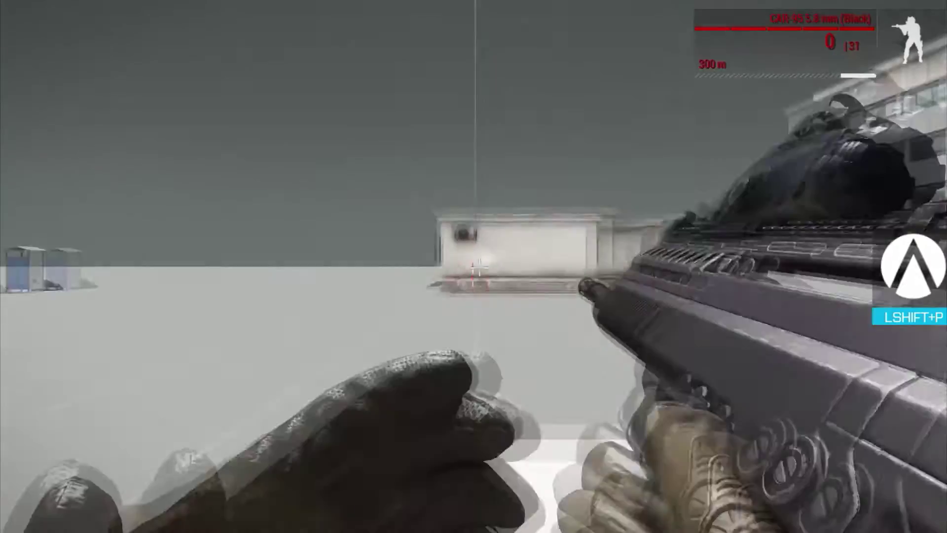
key("Escape")
key("Escape")
Reload and shoot the soldier running between the brick buildings.
key("r")
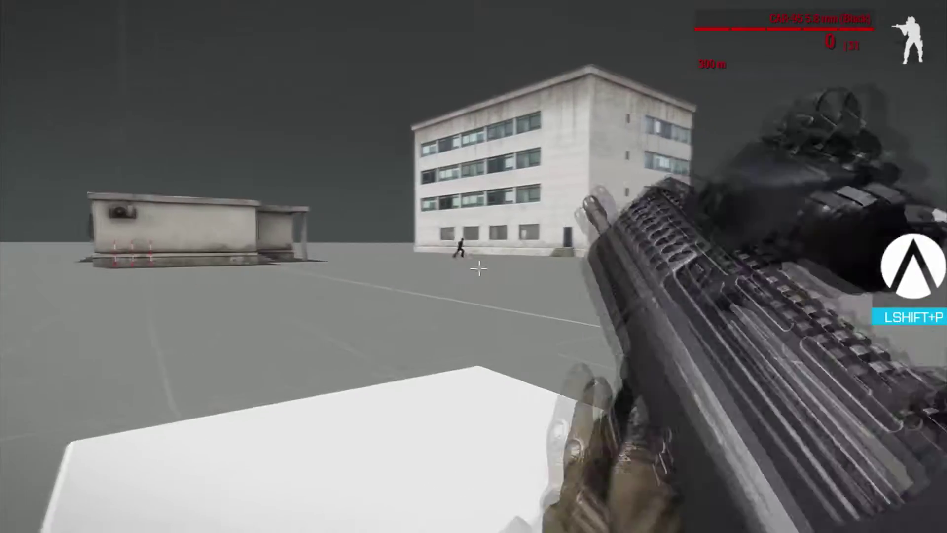
right_click(473, 267)
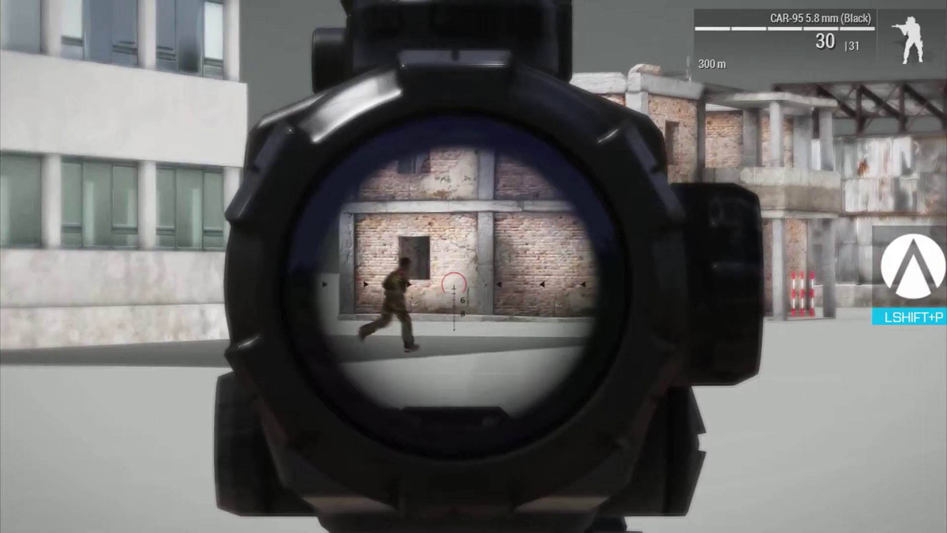
left_click(474, 266)
left_click(473, 266)
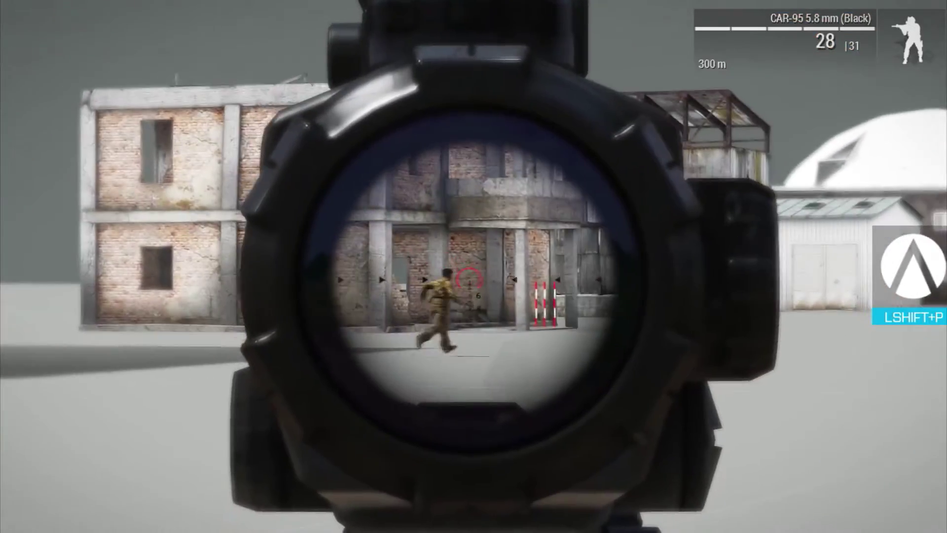
left_click(473, 267)
left_click(474, 266)
left_click(473, 267)
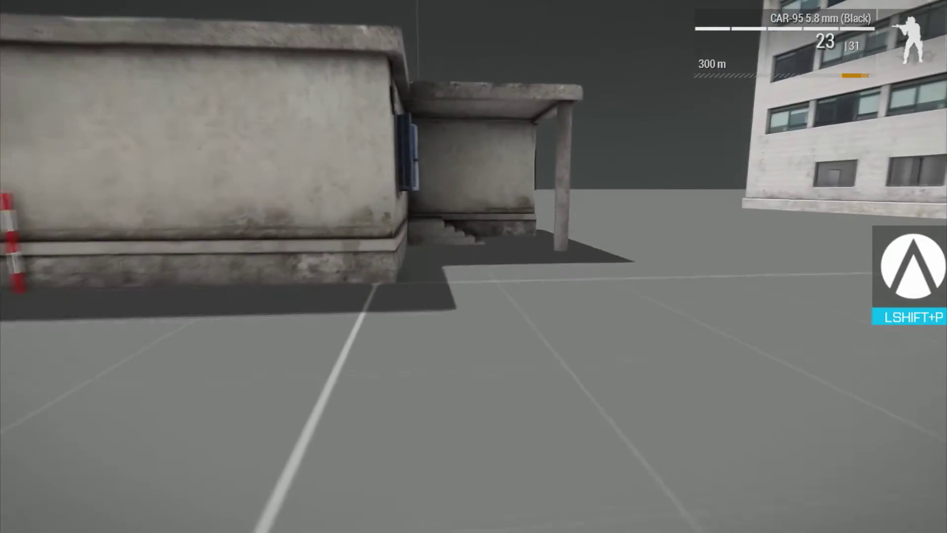
Climb the stairs through the blue doorway to the two bodies in the room's corner.
key("w")
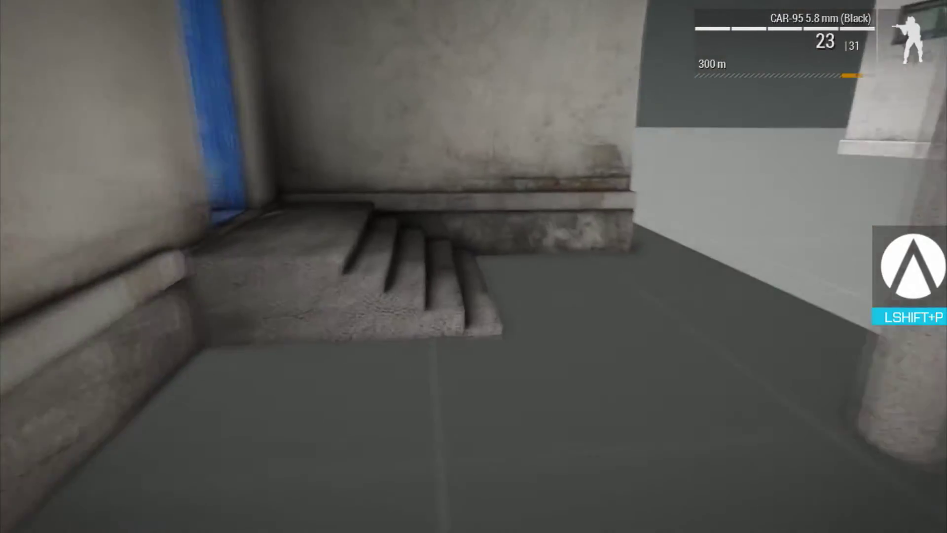
key("w")
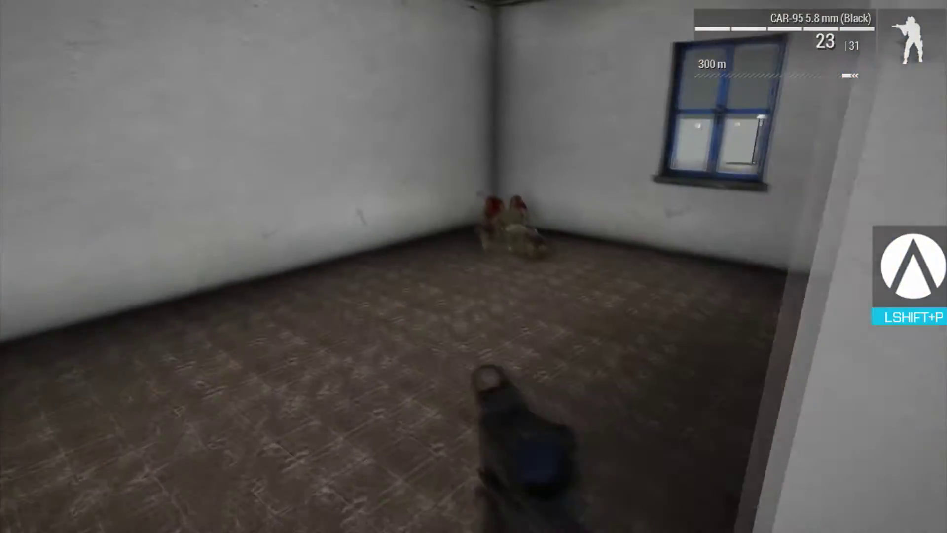
key("w")
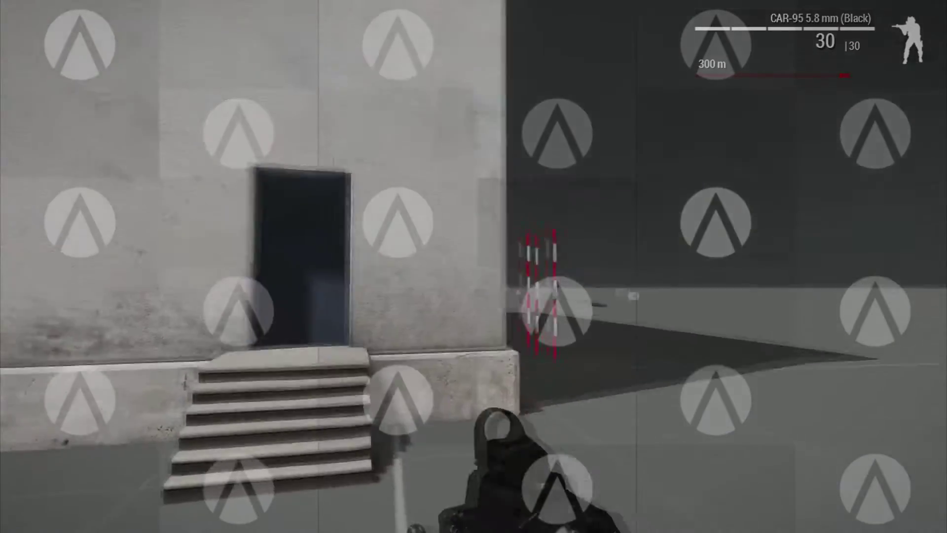
Fire a burst at the stair building's wall and reload twice.
left_click(481, 278)
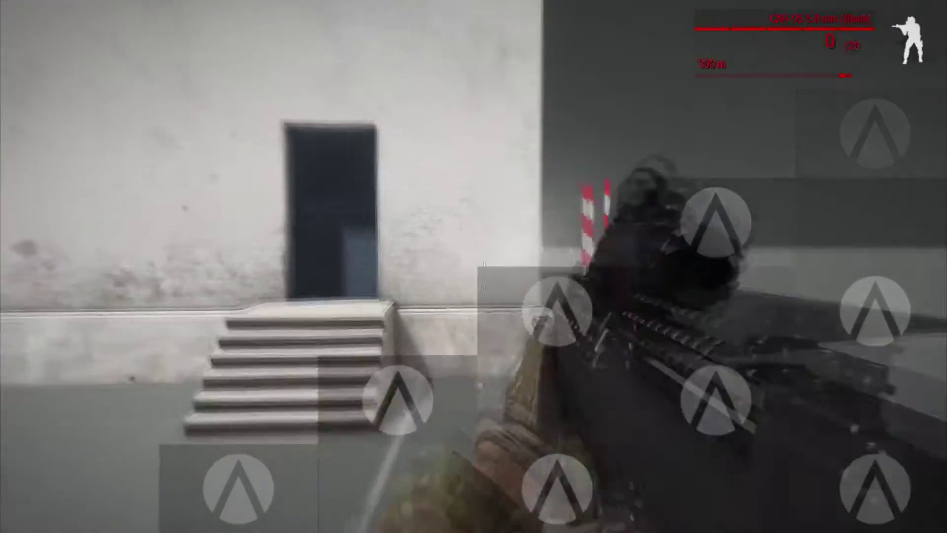
key("r")
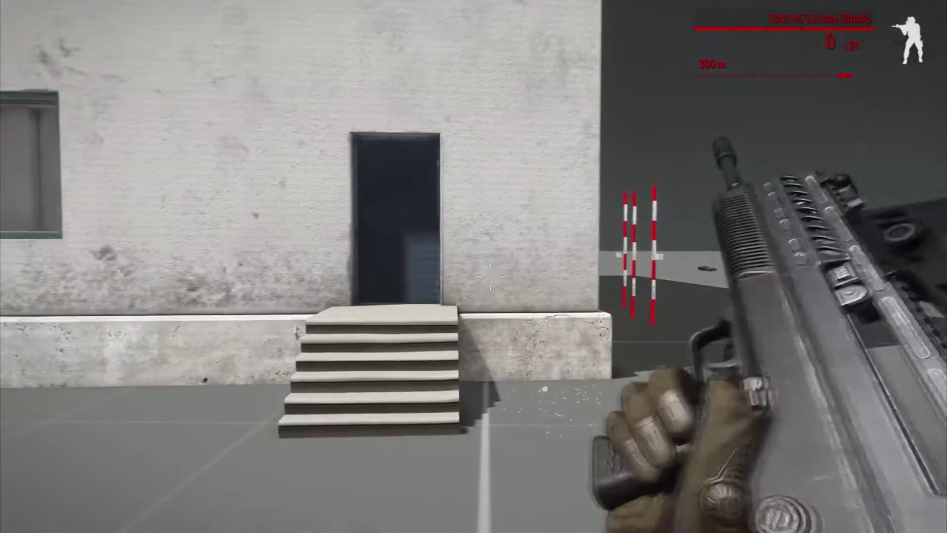
key("shift+p")
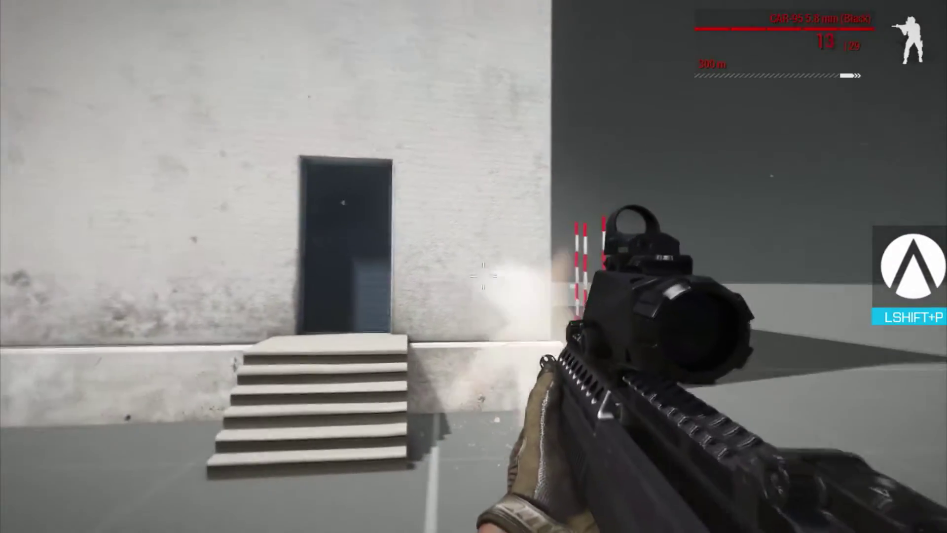
key("r")
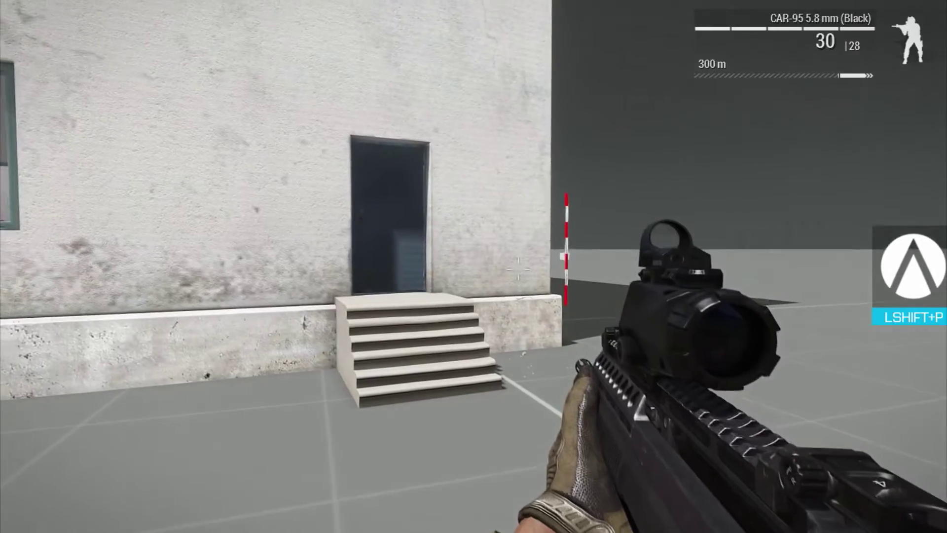
key("ctrl")
key("ctrl")
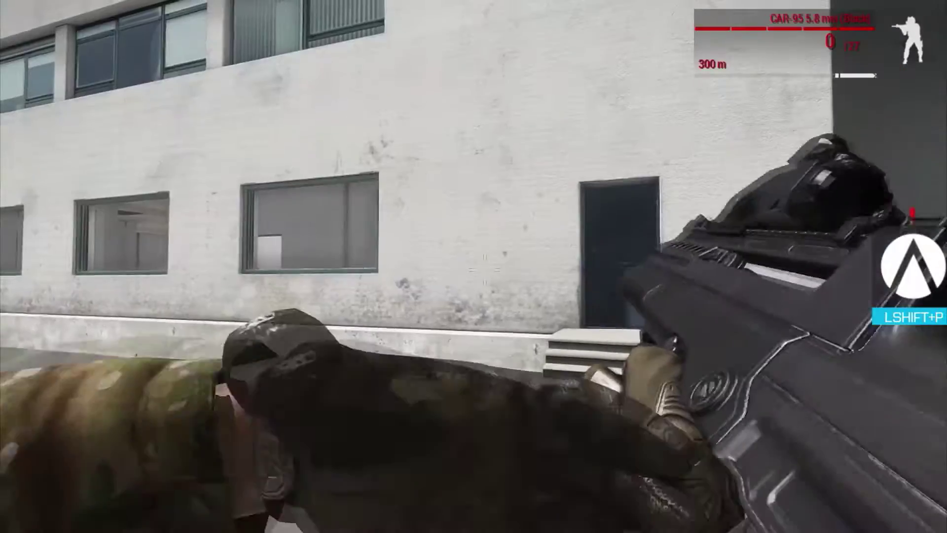
Advance on the building, fire through the wall beside the door, and face the doorway.
key("w")
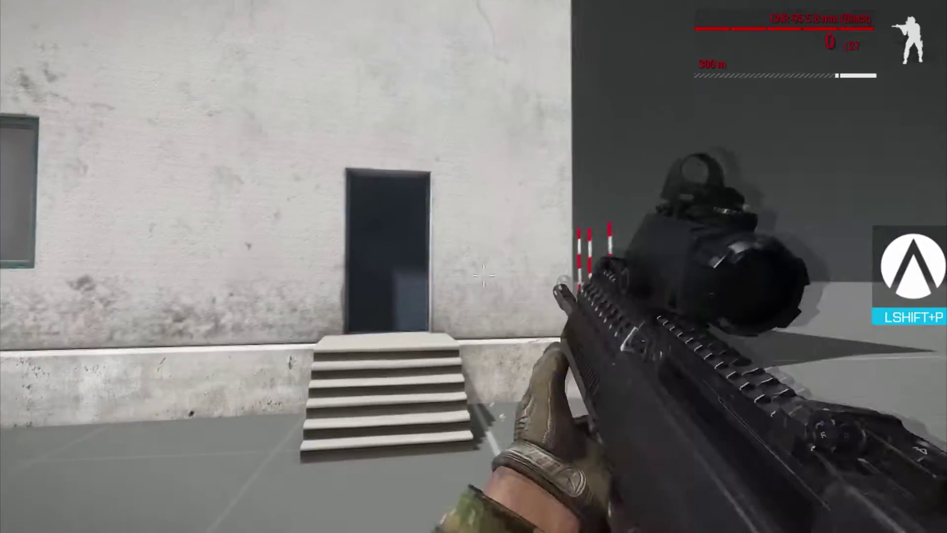
left_click(482, 276)
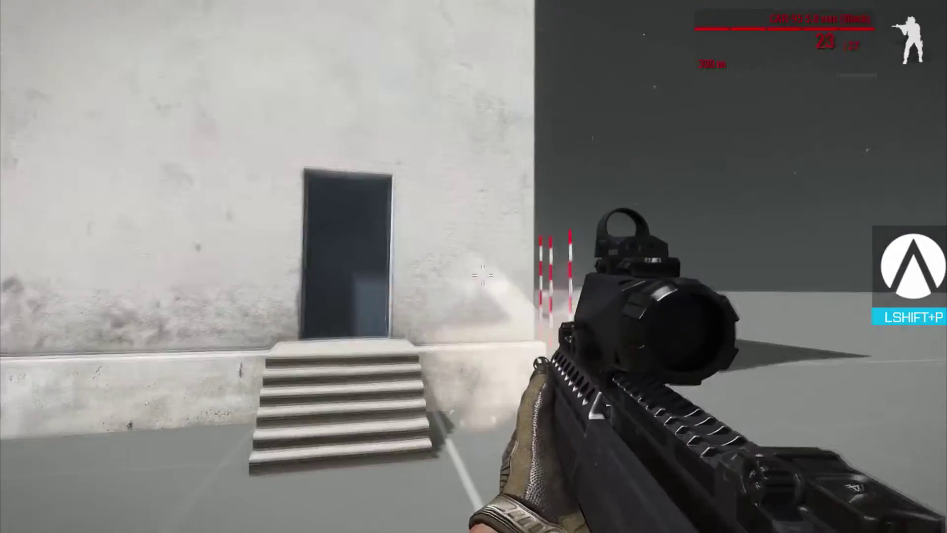
left_click(482, 276)
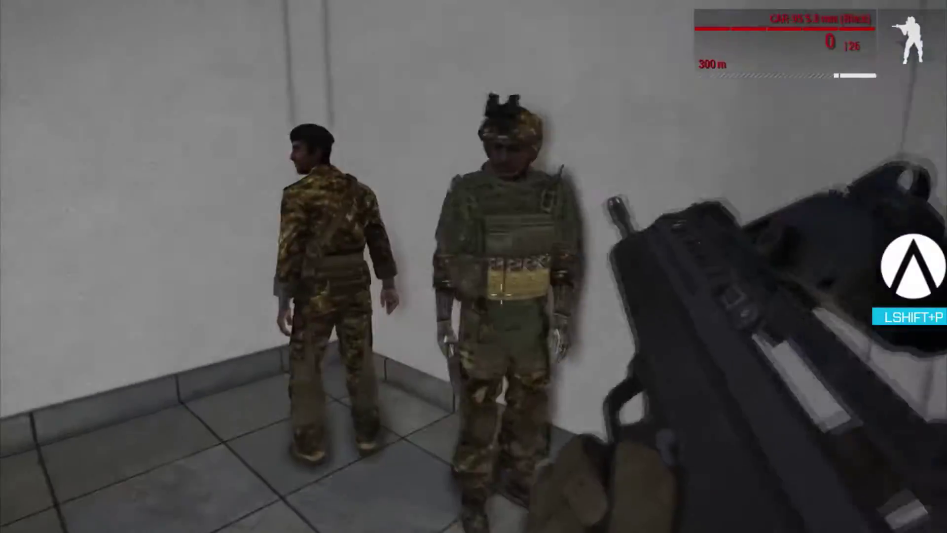
key("space")
scroll(473, 266, "down", 1)
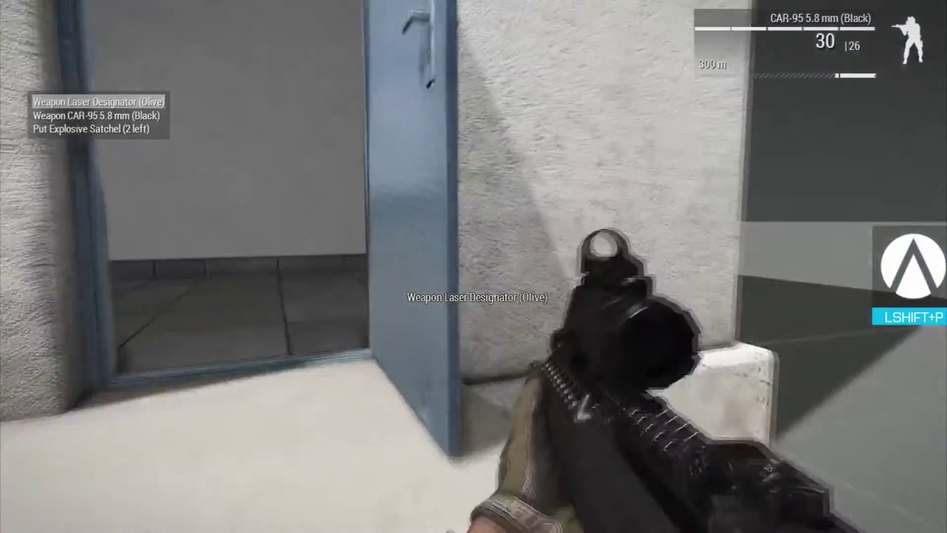
key("w")
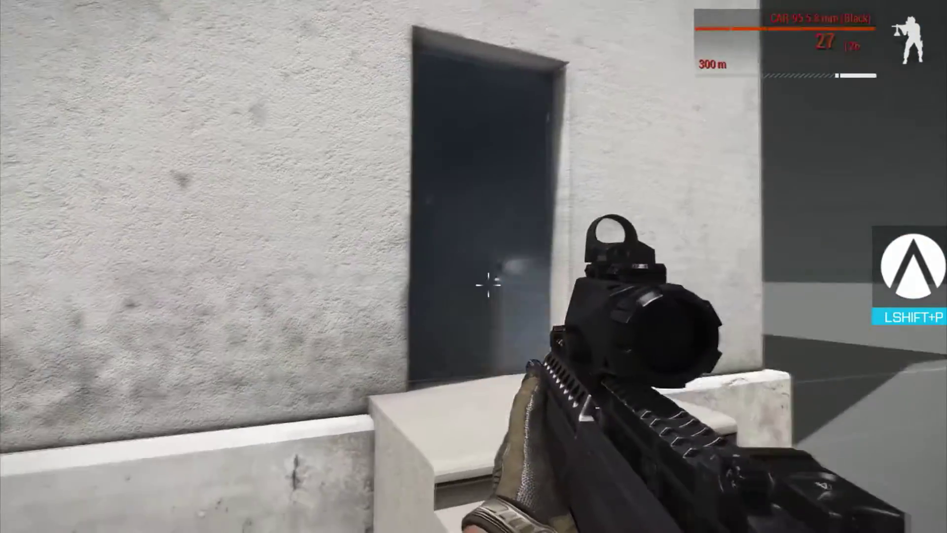
Fire through the door and shoot both soldiers in the room until the magazine empties.
left_click(488, 284)
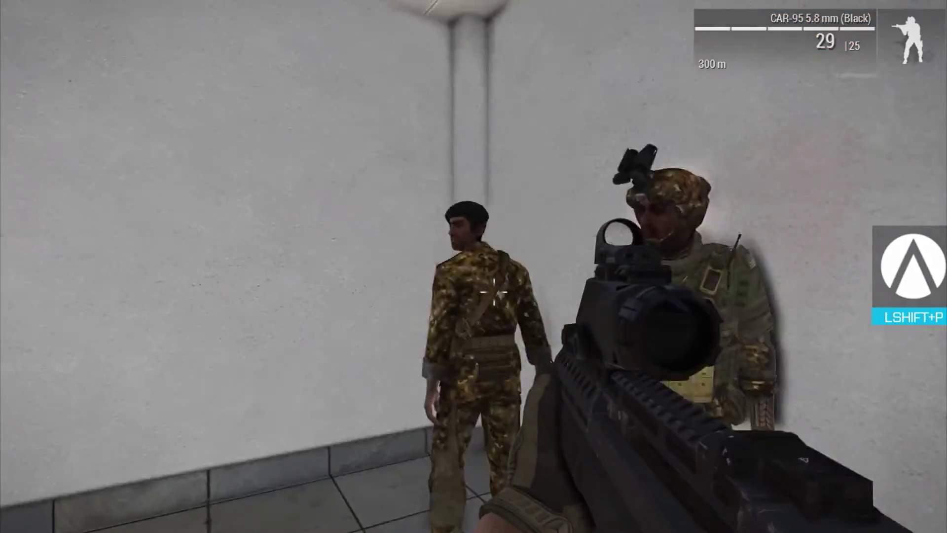
left_click(489, 294)
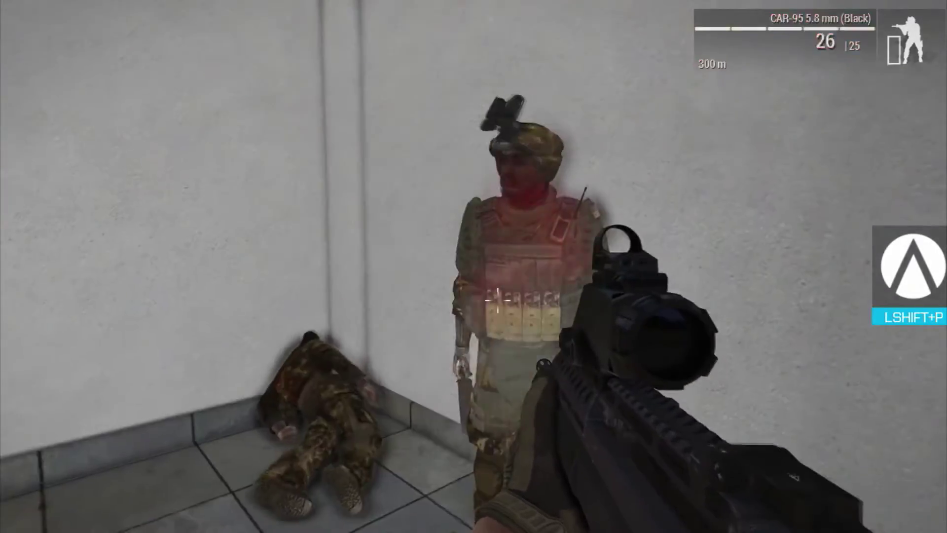
left_click(488, 294)
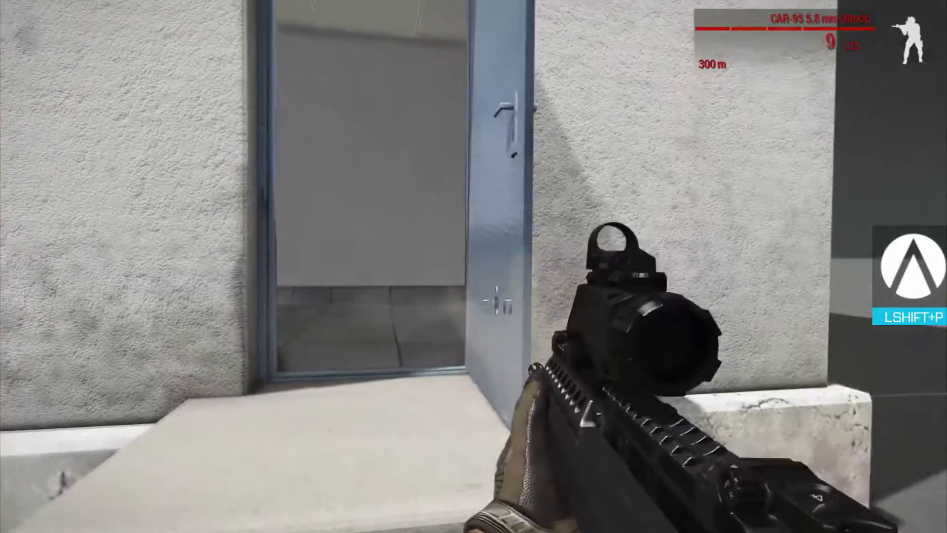
left_click(496, 301)
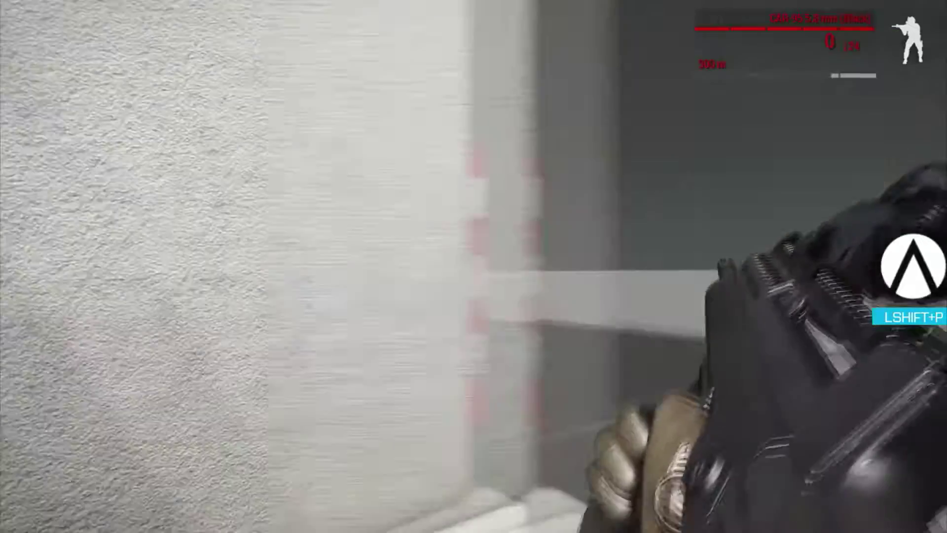
key("r")
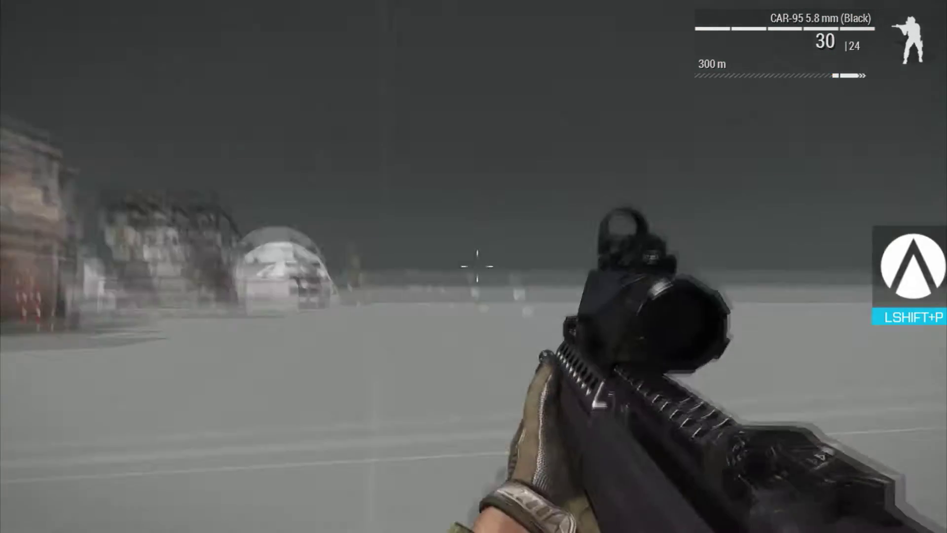
Shoot the fallen soldier, then climb the cube and empty the magazine through the brick wall.
left_click(473, 304)
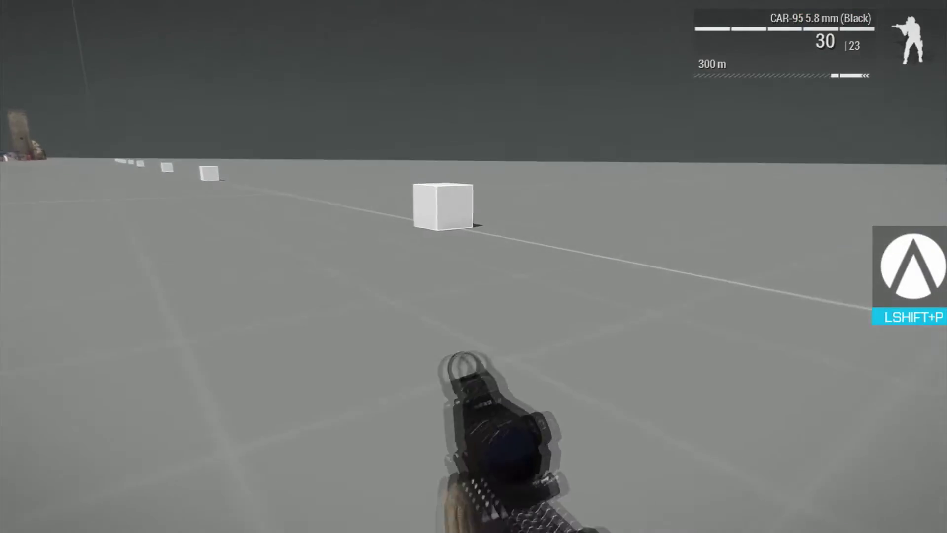
key("w")
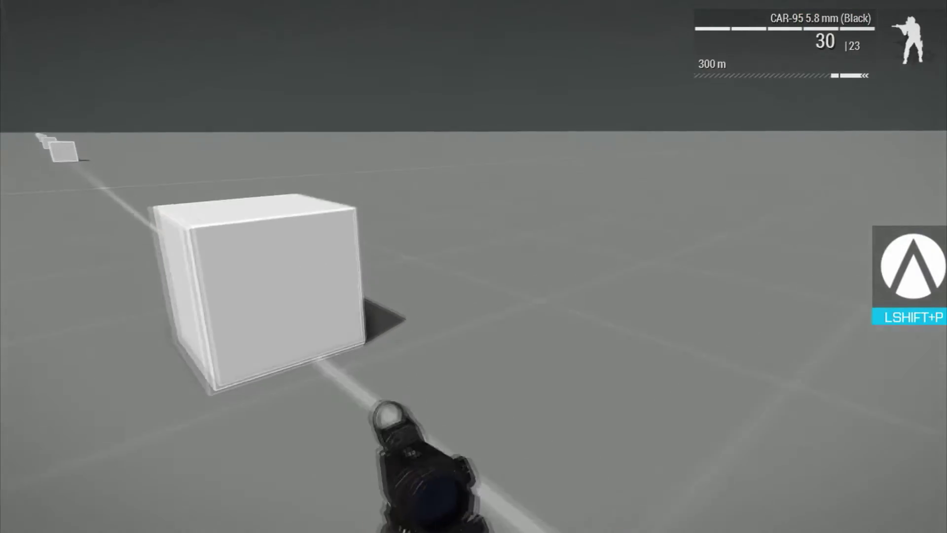
key("v")
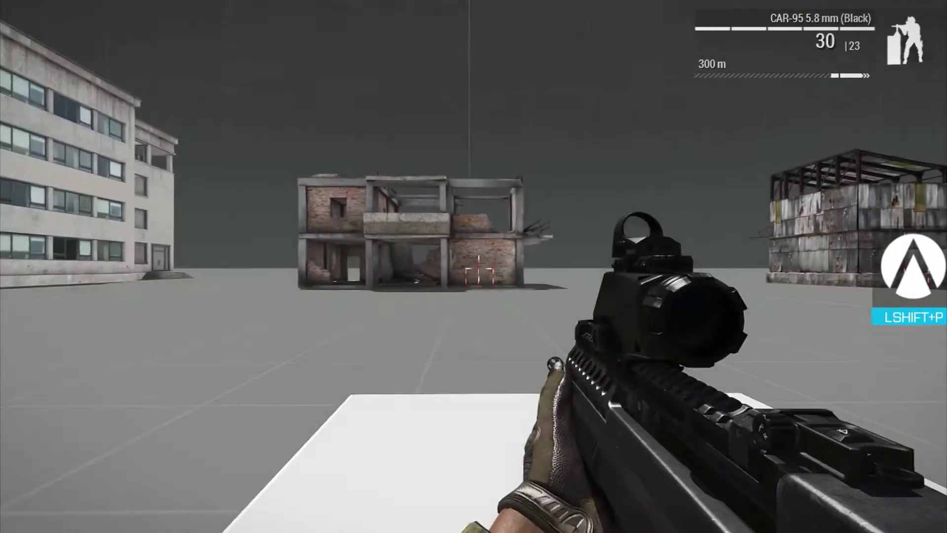
right_click(482, 275)
left_click(474, 267)
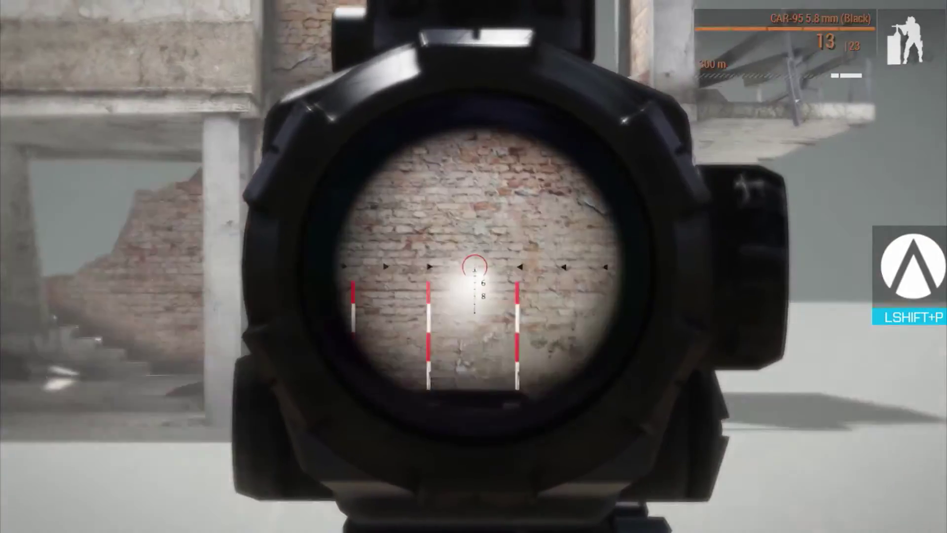
left_click(474, 267)
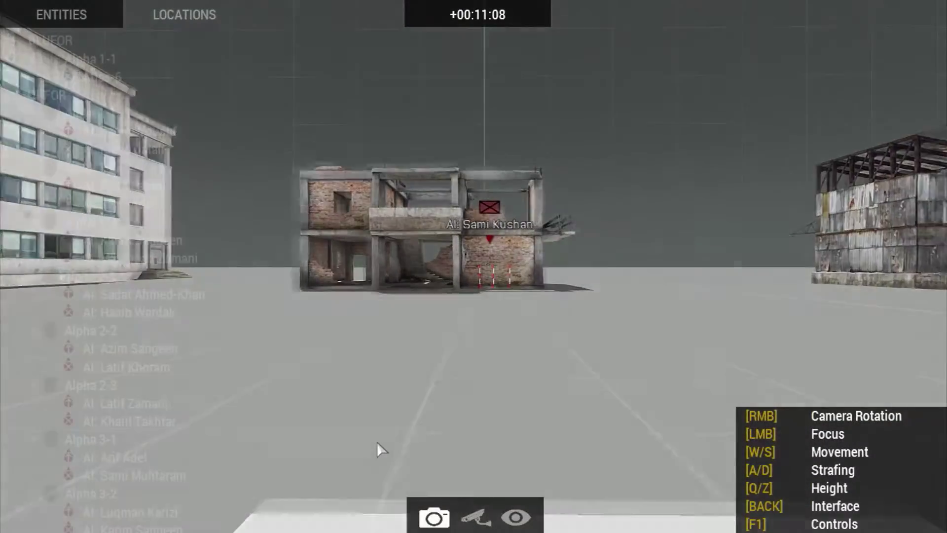
Fly the spectator camera into the brick ruins, then fire one more shot at the soldier.
key("w")
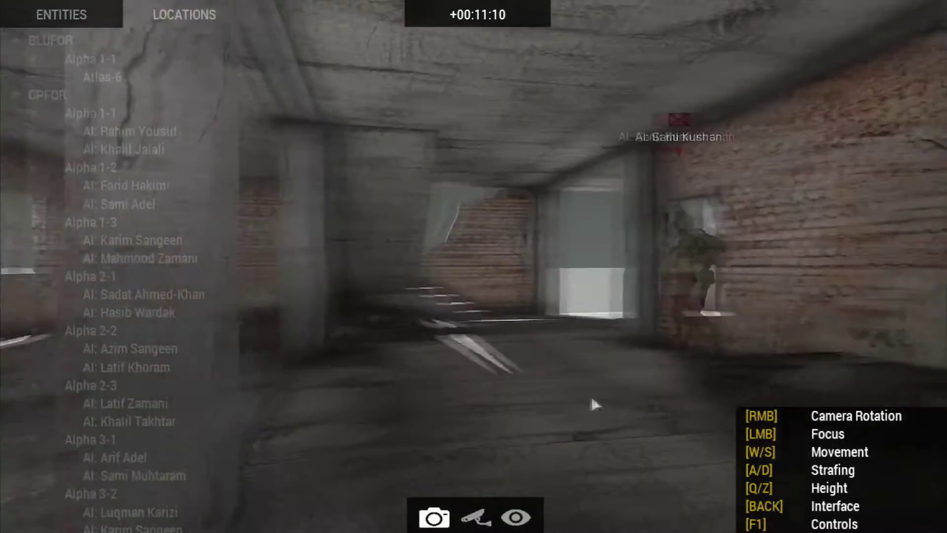
key("Escape")
key("Escape")
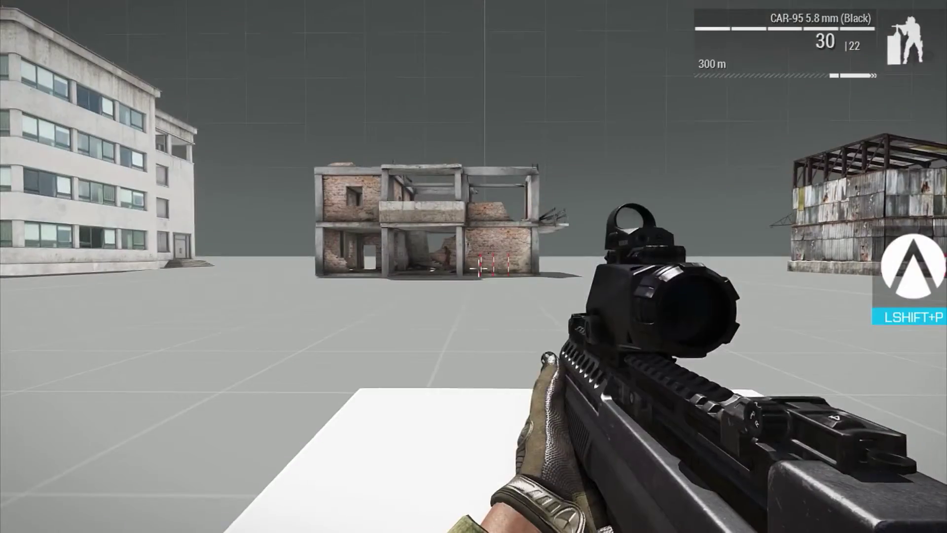
right_click(474, 266)
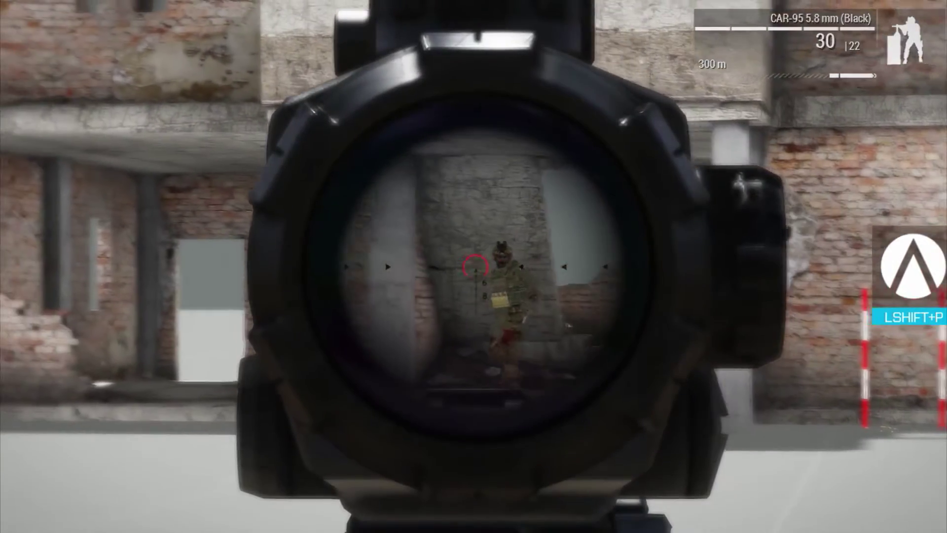
left_click(474, 267)
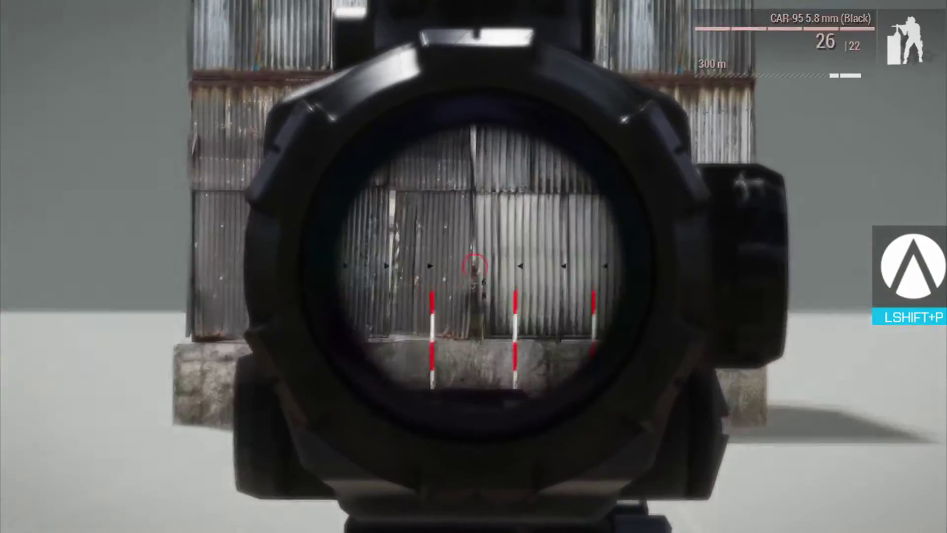
Fire through the container wall, then fly the spectator camera inside to view the dead soldier.
left_click(473, 267)
left_click(473, 267)
left_click(474, 267)
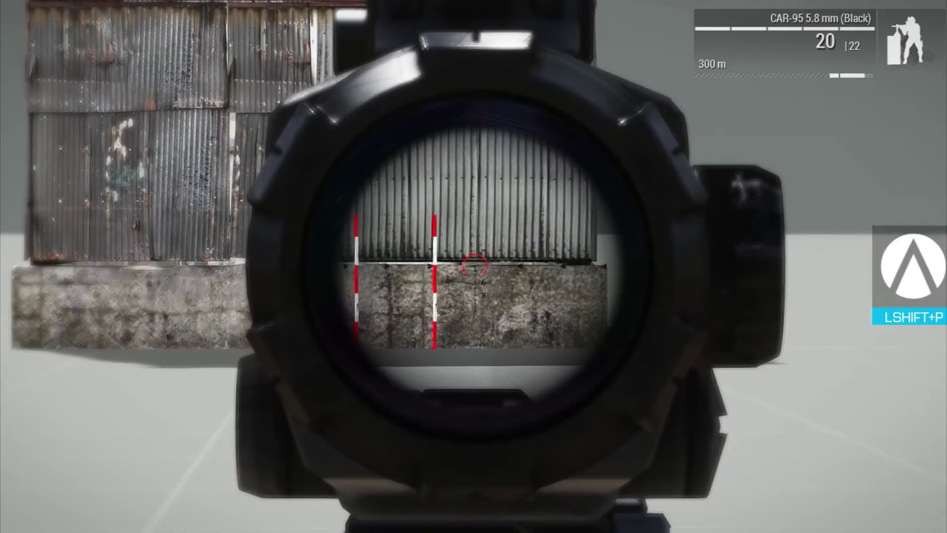
right_click(474, 267)
key("Escape")
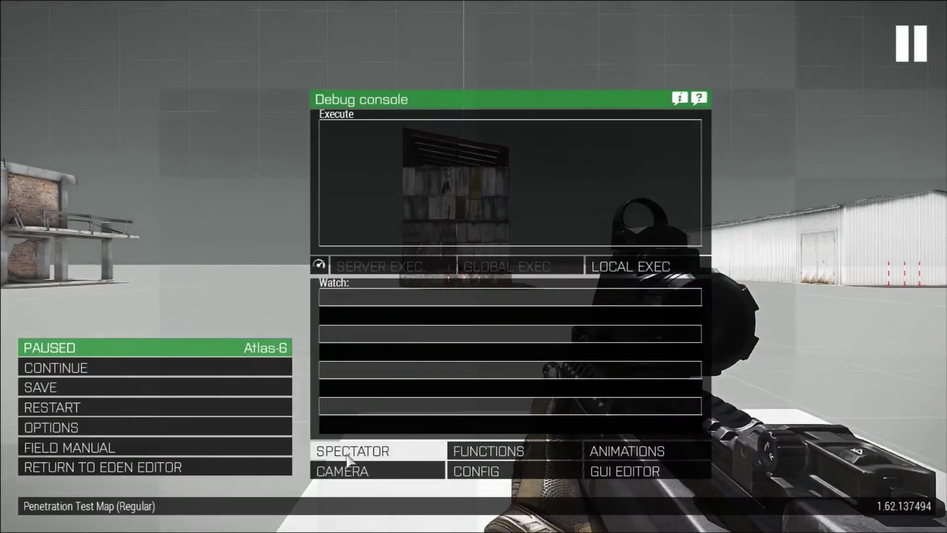
left_click(352, 451)
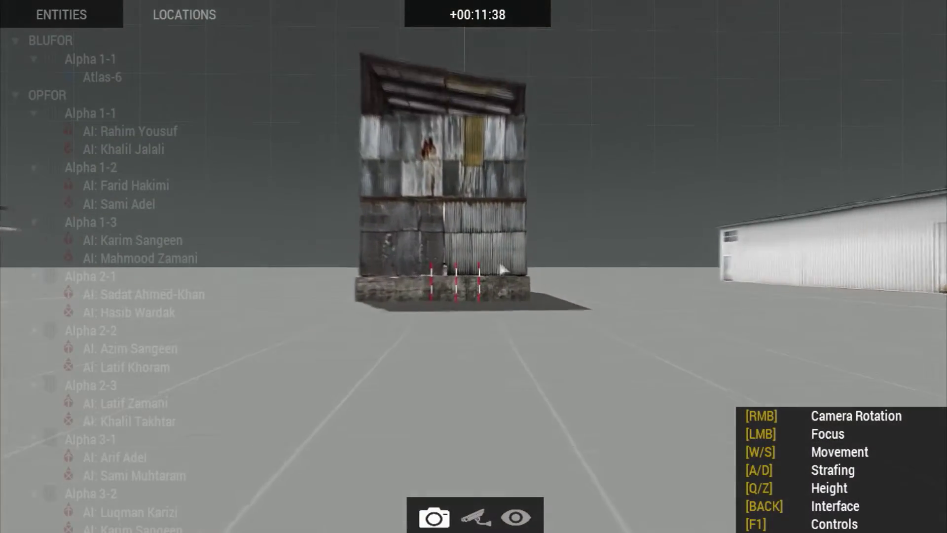
key("w")
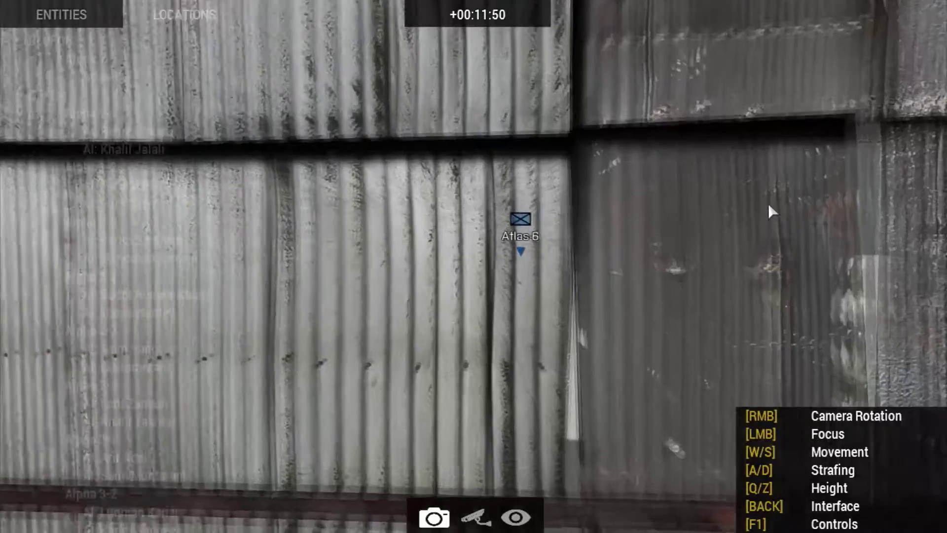
key("Escape")
left_click(377, 450)
key("shift+w")
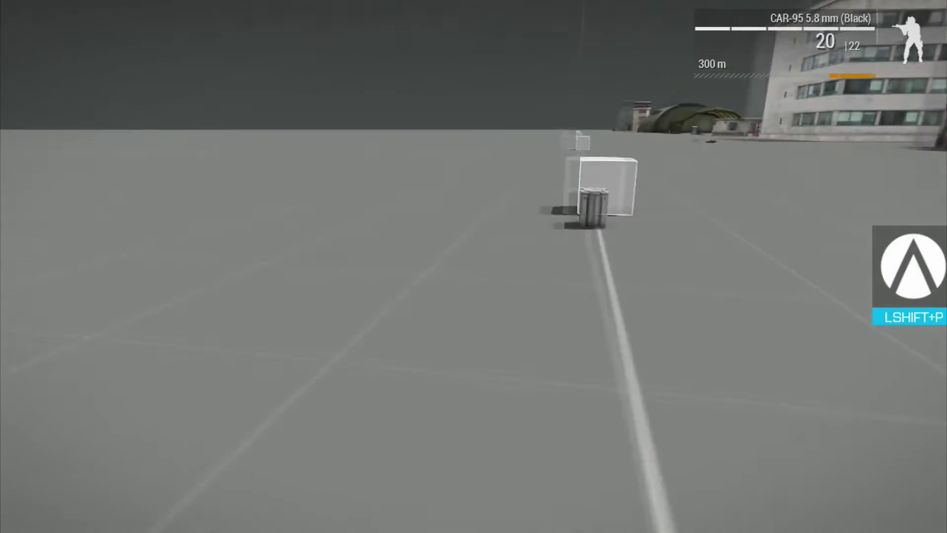
scroll(473, 267, "down", 1)
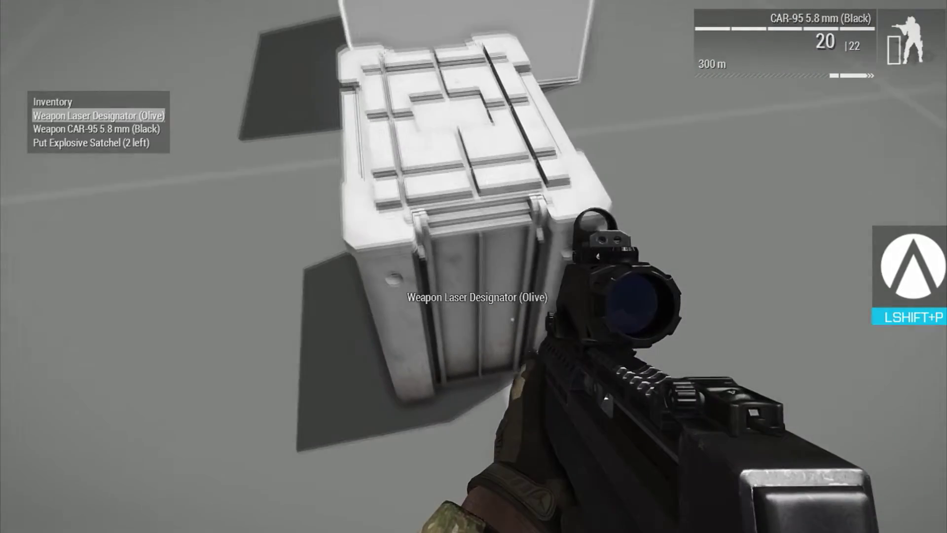
Take two stacks of 5.8 mm rifle magazines from the supply crate.
key("space")
double_click(219, 127)
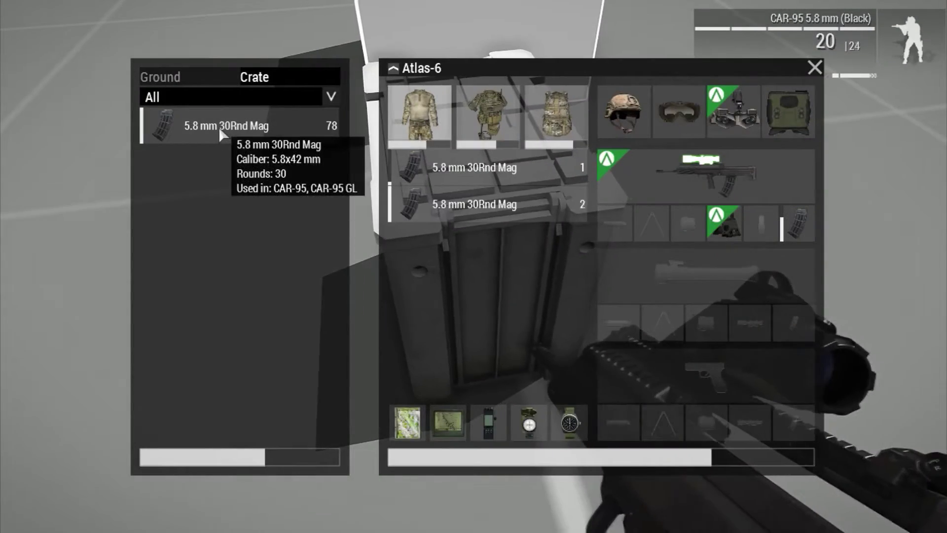
double_click(213, 134)
key("Escape")
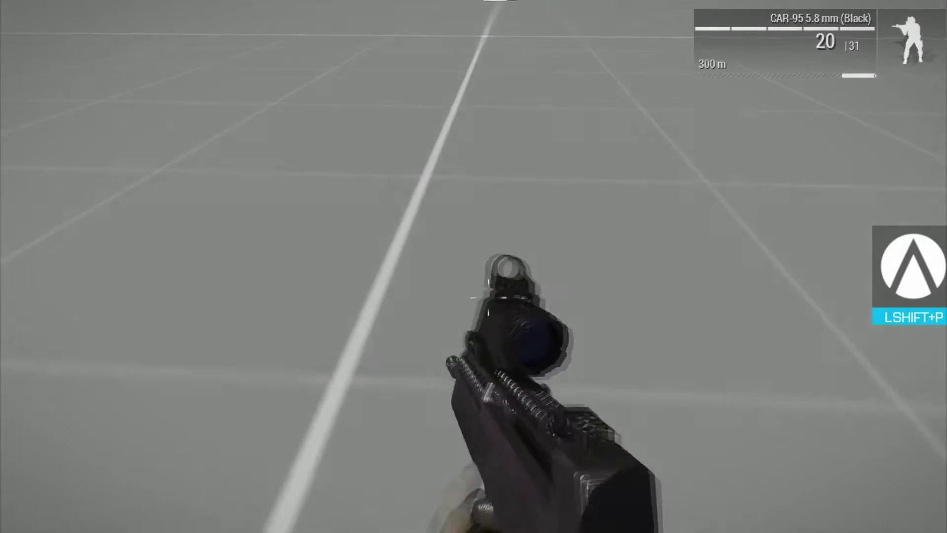
Climb the white cube and fire a full magazine through the white shed's wall.
key("w")
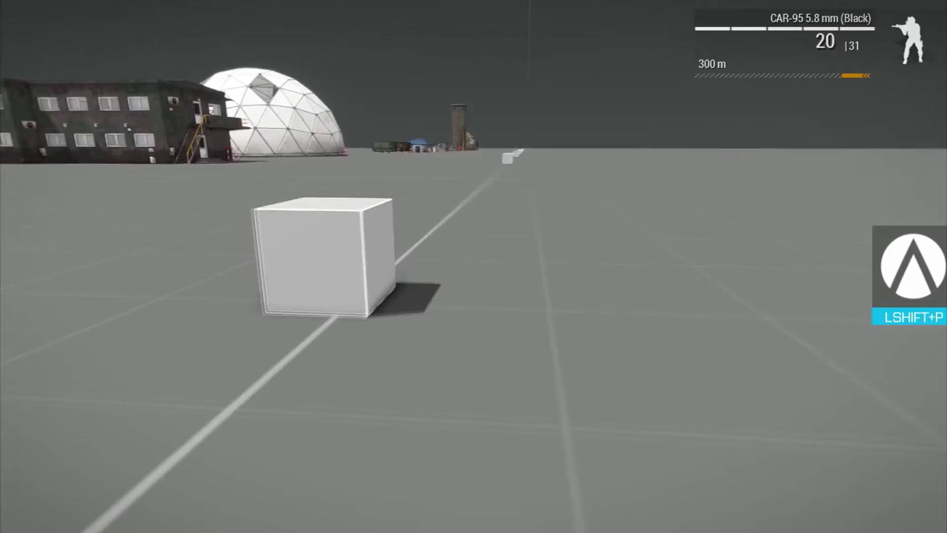
key("w")
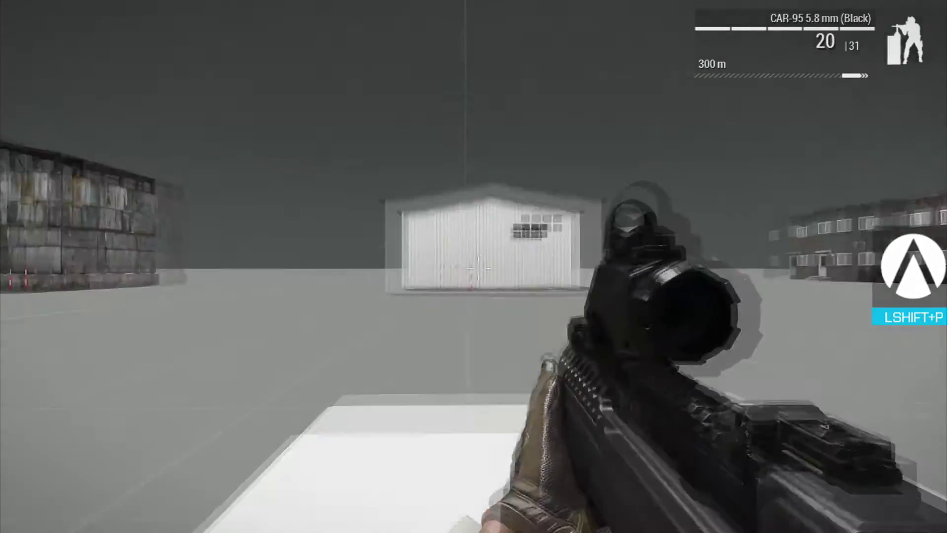
right_click(473, 266)
left_click(473, 266)
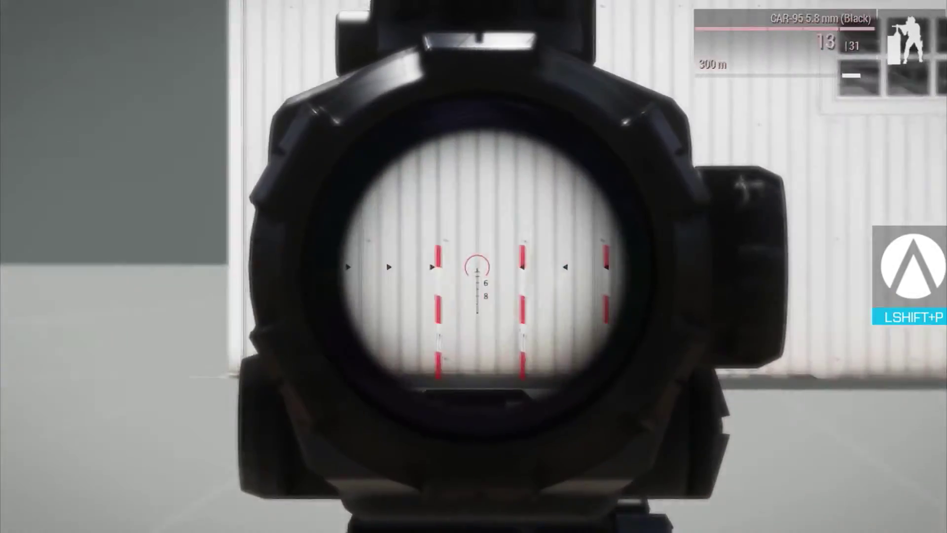
left_click(474, 266)
left_click(473, 267)
Briefly switch to spectator view, then return to the paused debug console.
key("Escape")
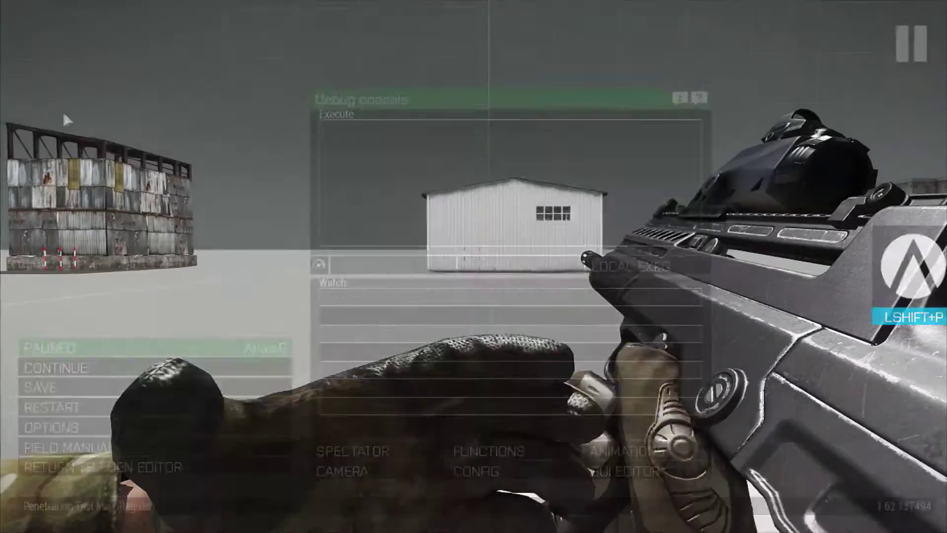
left_click(406, 451)
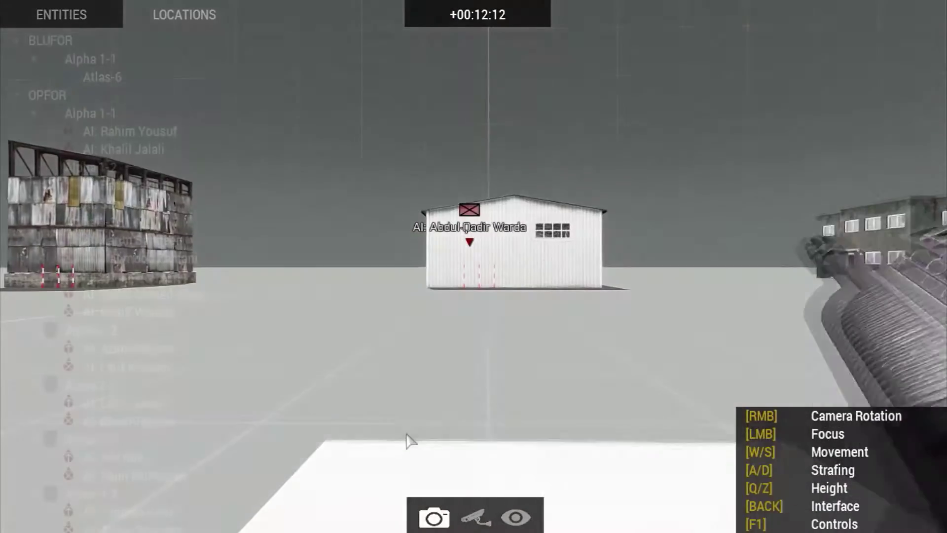
key("Escape")
key("Escape")
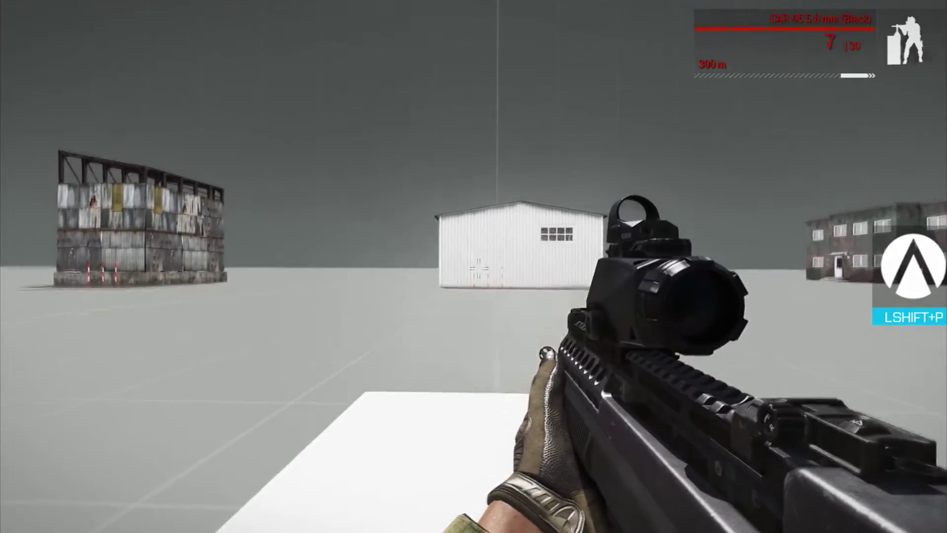
key("Escape")
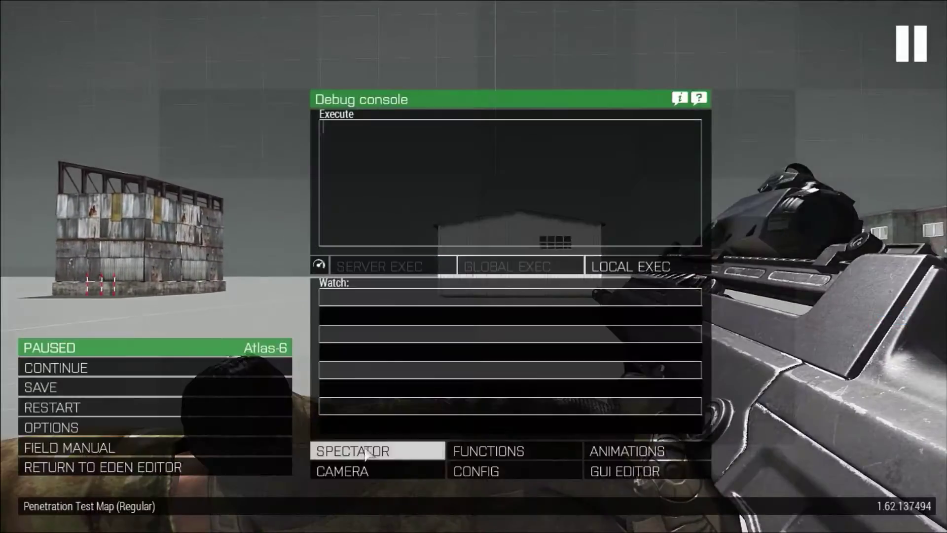
Fly the spectator camera to the white shed wall and focus on the dead soldiers inside.
left_click(376, 449)
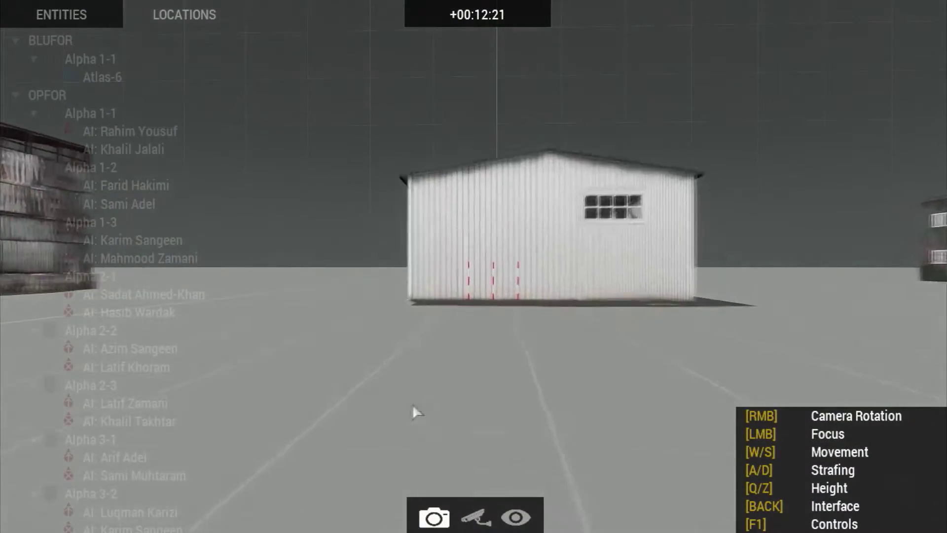
key("w")
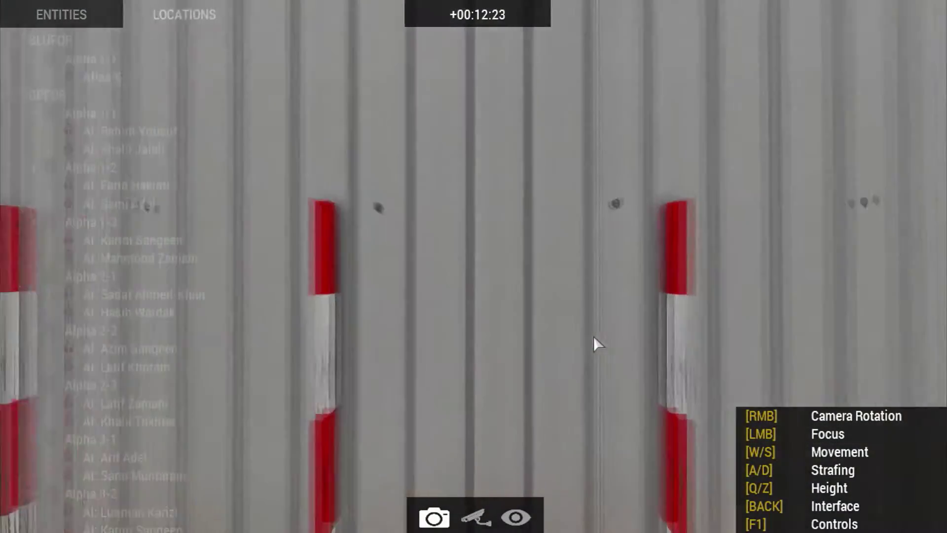
left_click(571, 353)
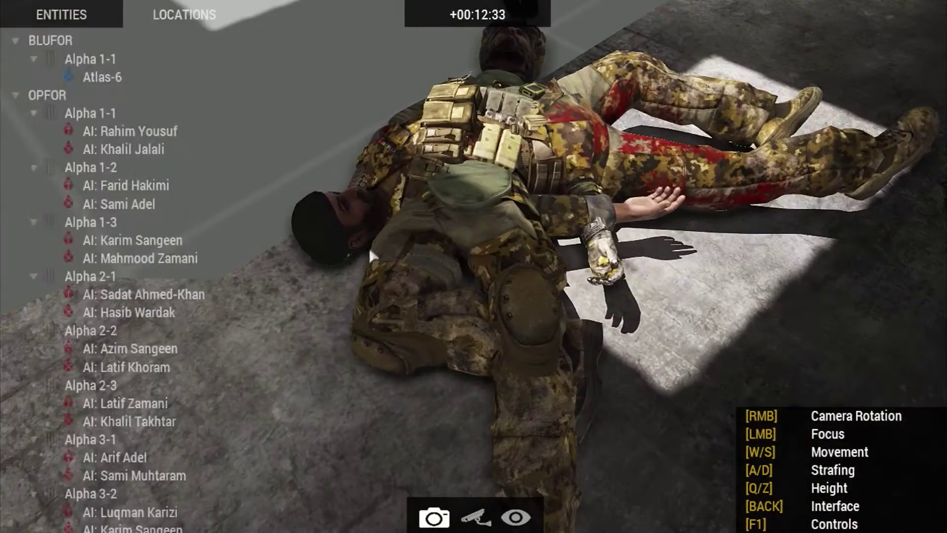
key("Escape")
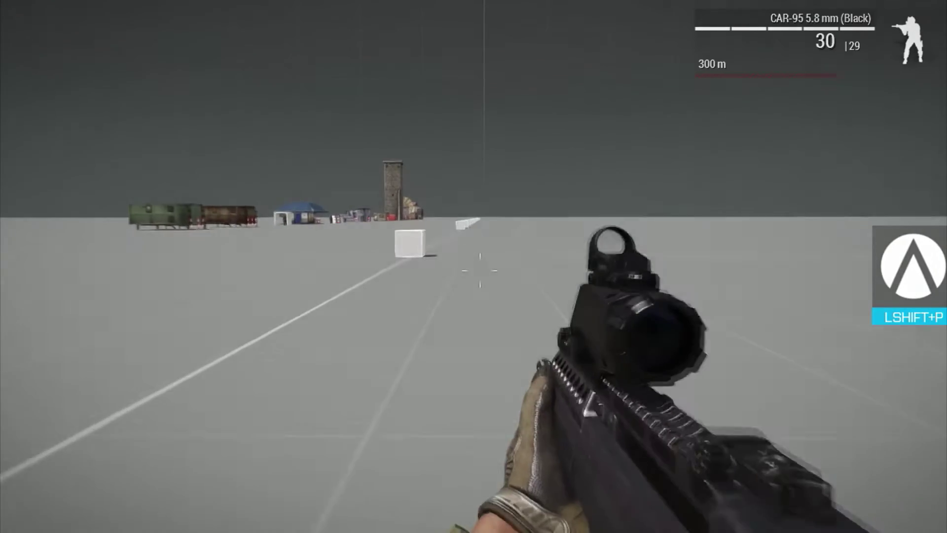
Switch to the backup red-dot sight and fire two sustained bursts through the geodesic dome.
key("w")
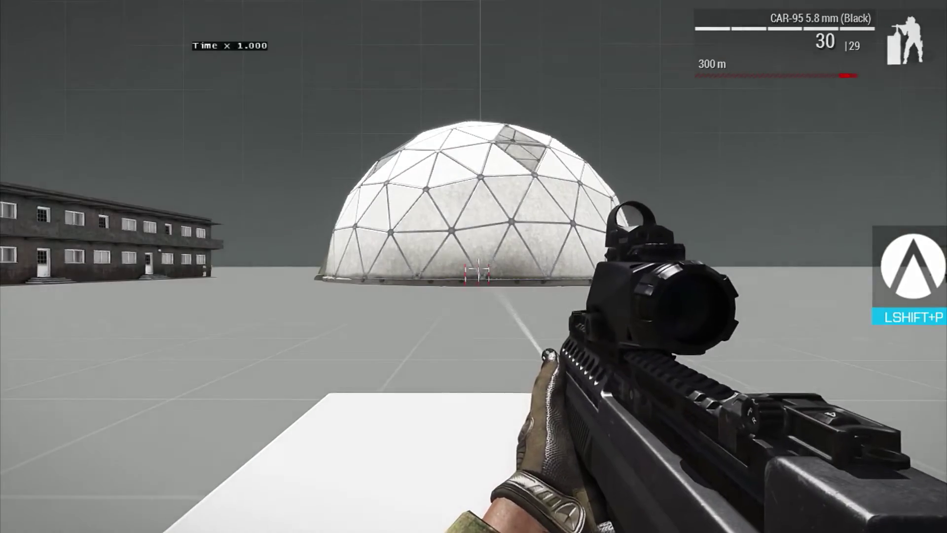
right_click(474, 266)
right_click(474, 266, "ctrl")
key("Page_Down")
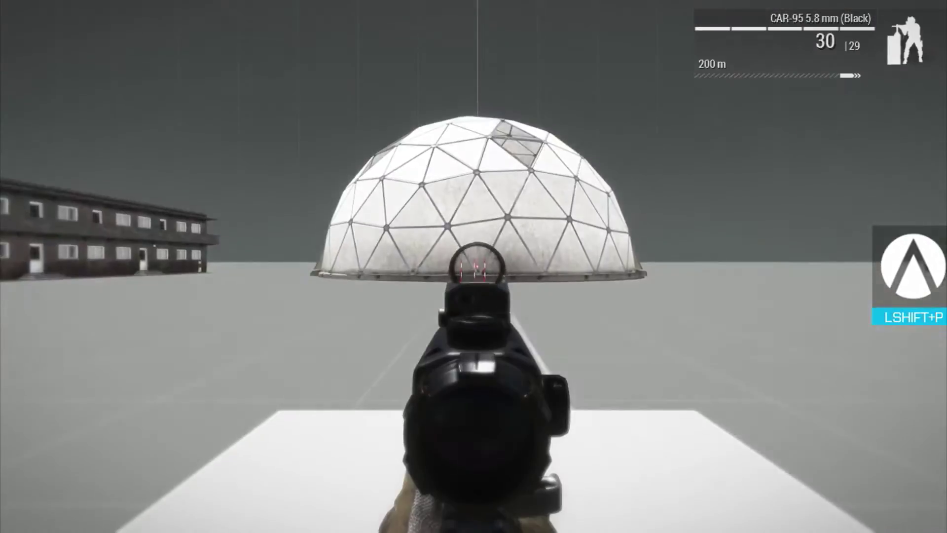
right_click(474, 266)
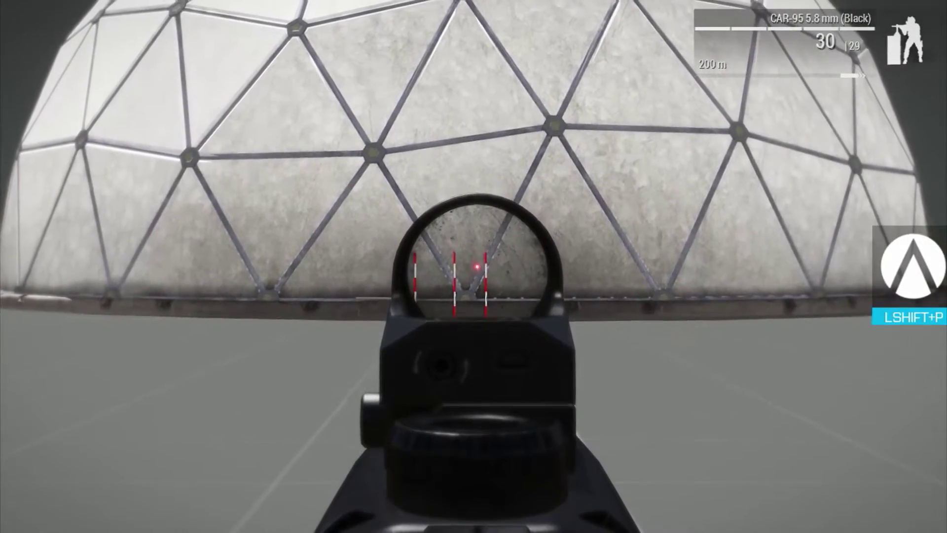
left_click_drag(474, 266, 474, 266)
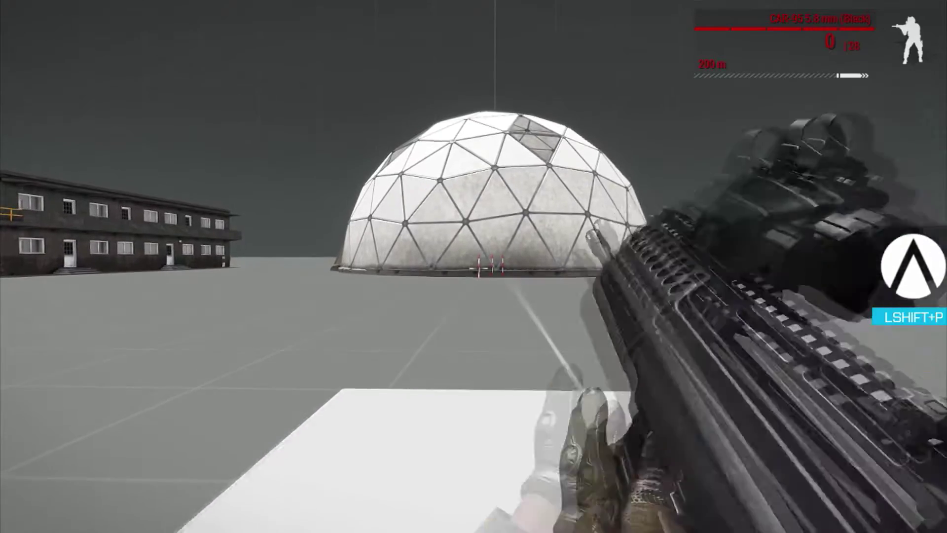
left_click_drag(474, 266, 474, 267)
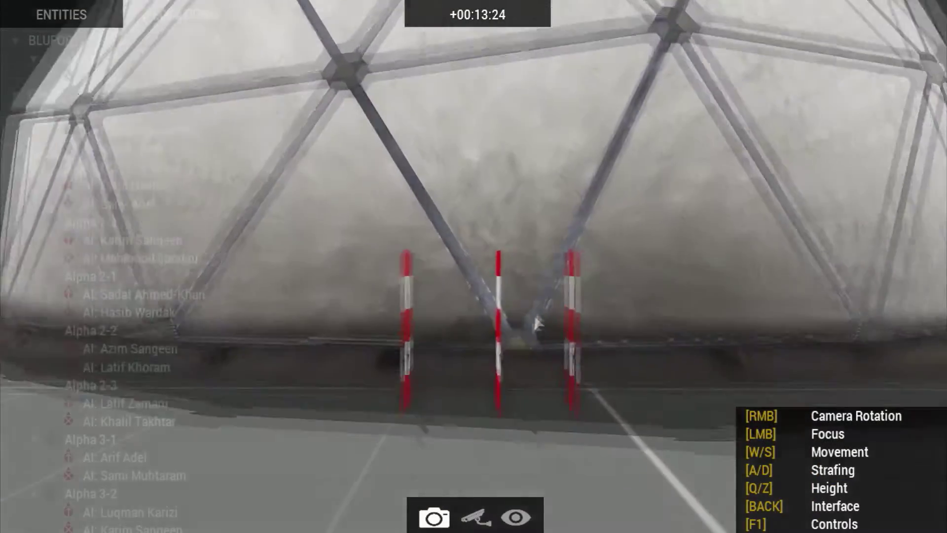
key("w")
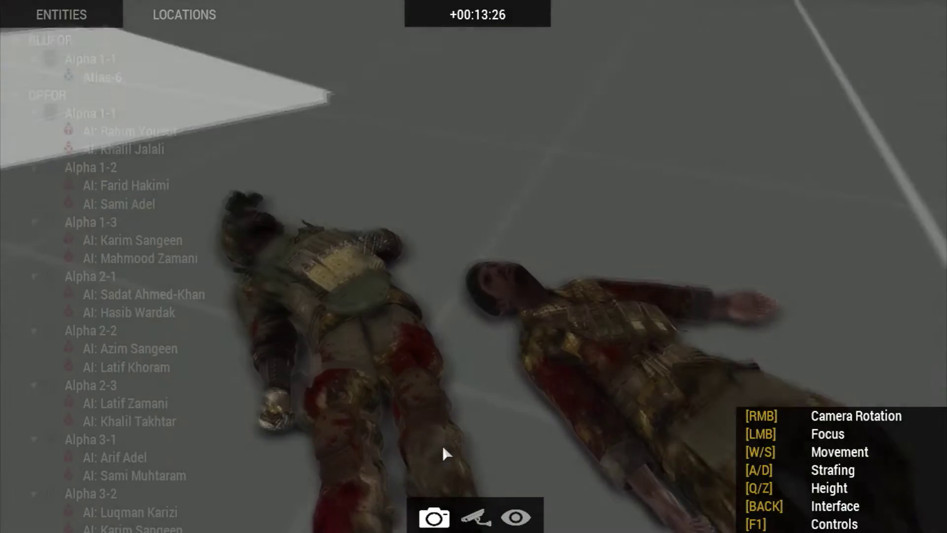
Fly the spectator camera to the dome to see the bodies, then return to the player.
key("Escape")
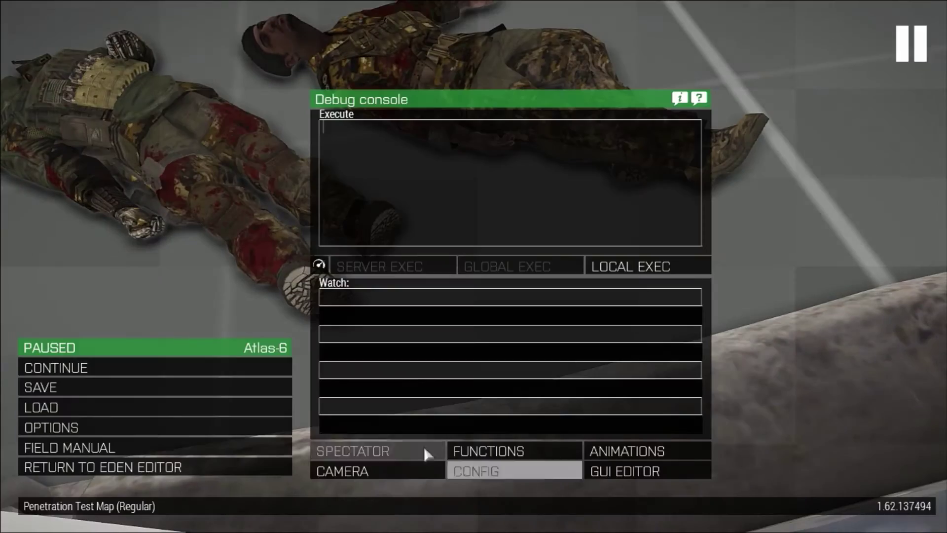
left_click(427, 454)
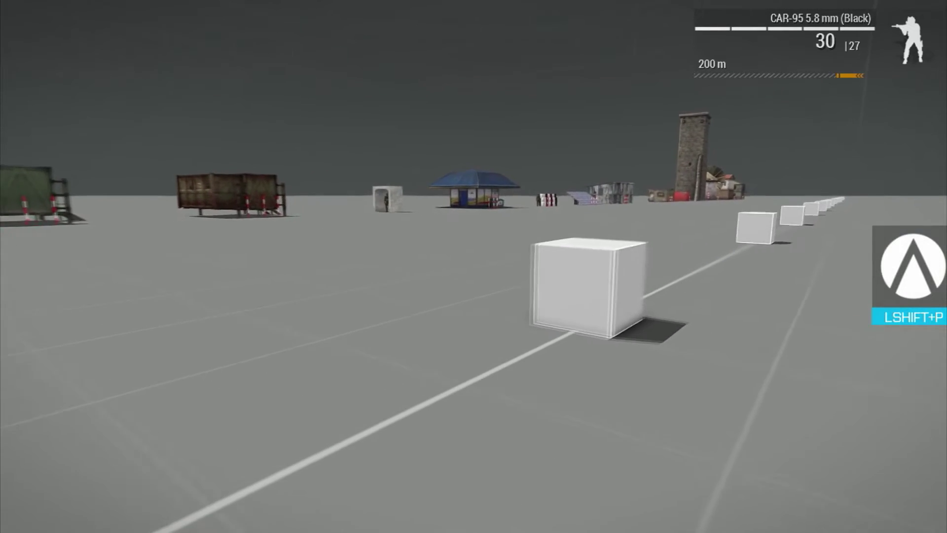
key("w")
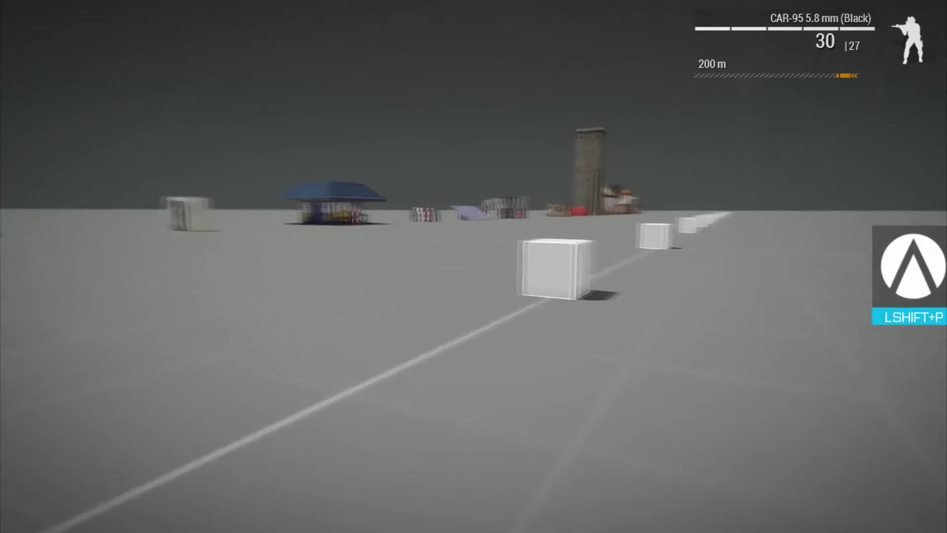
Aim at the rusted container and empty the first magazine into it.
key("w")
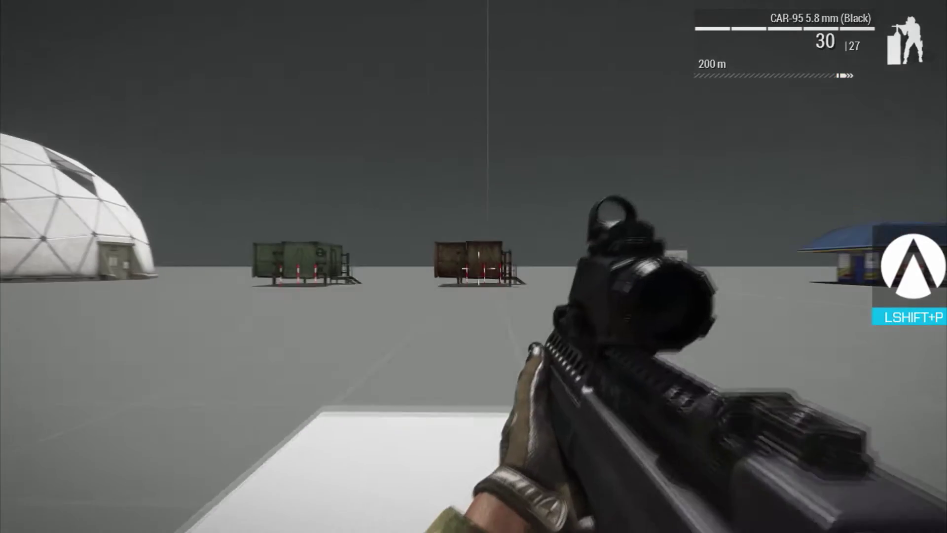
right_click(474, 266)
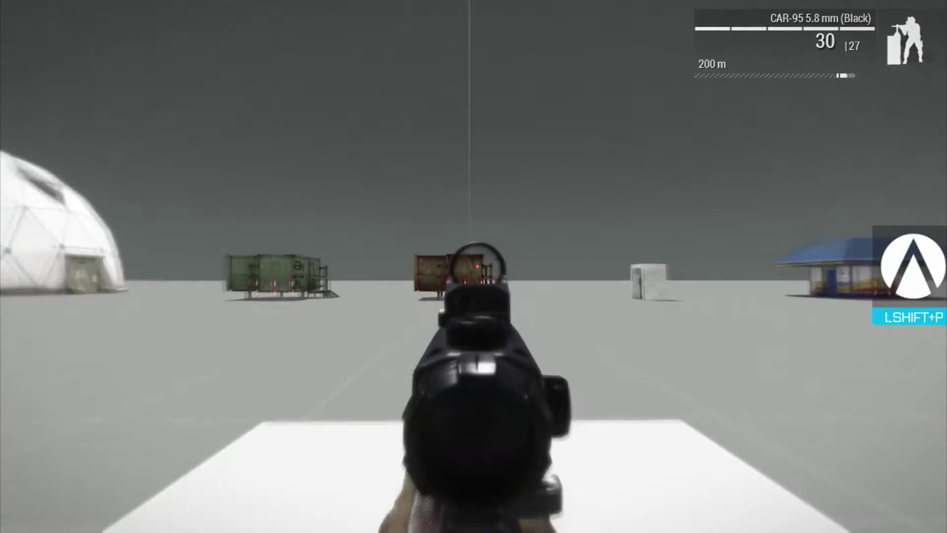
right_click(474, 267)
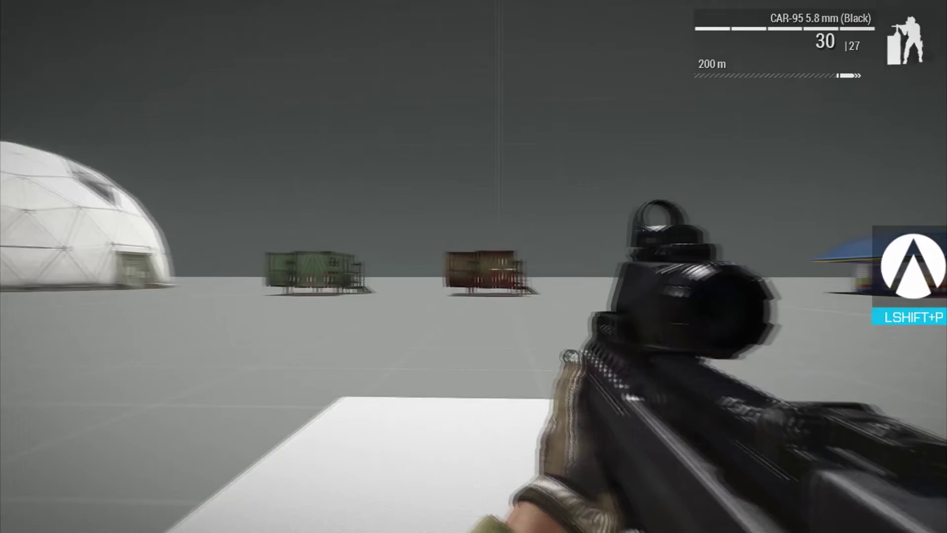
right_click(474, 266)
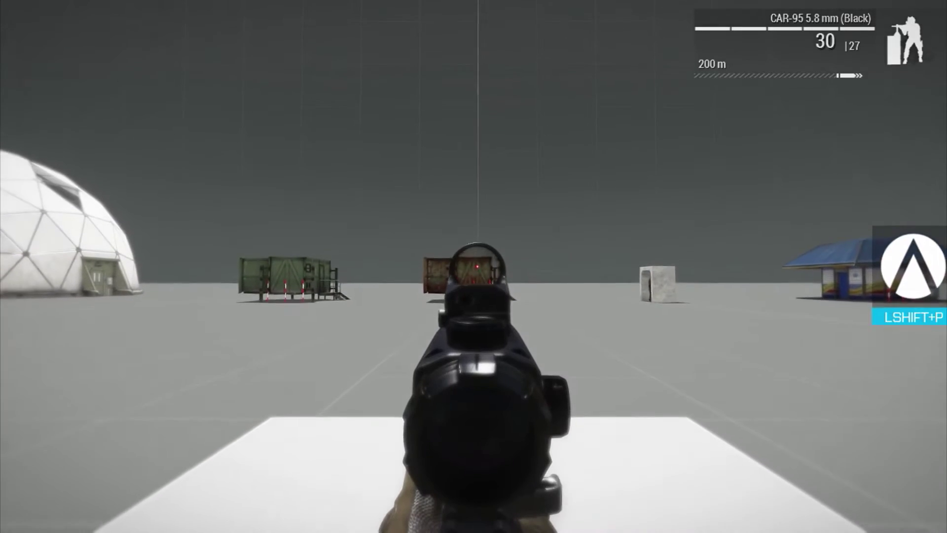
right_click(473, 267)
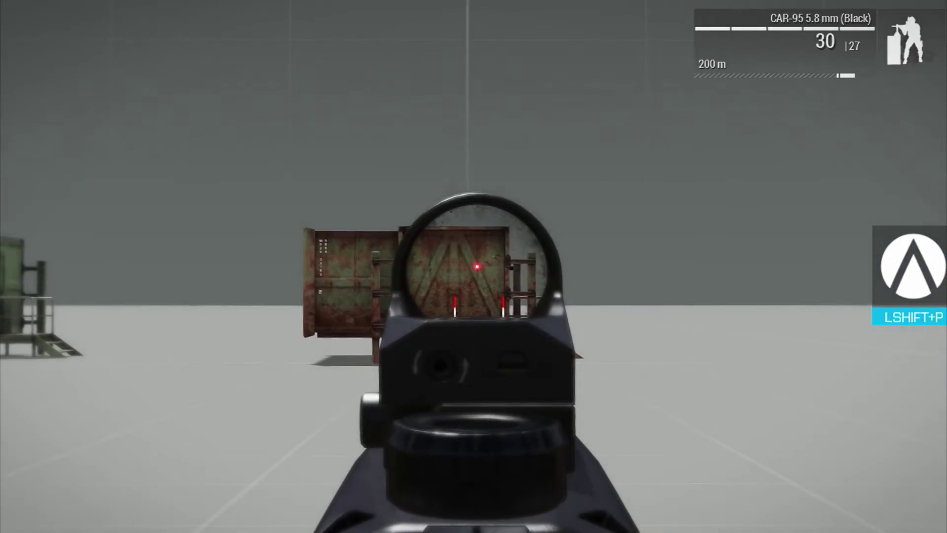
left_click(474, 267)
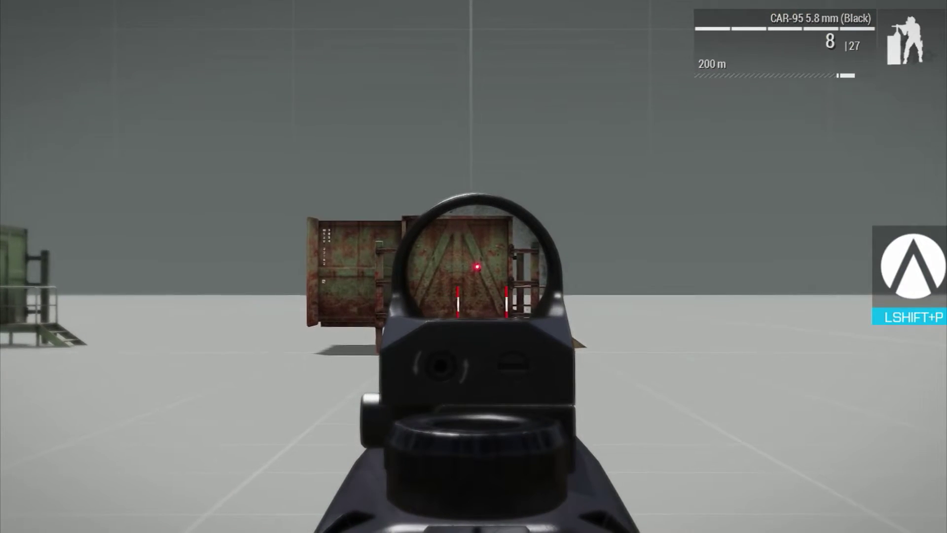
left_click(474, 267)
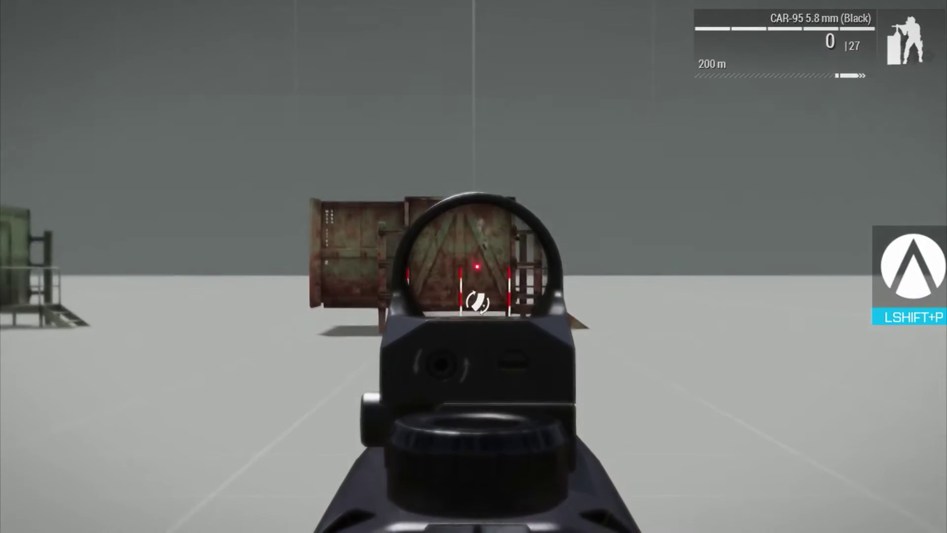
Reload, aim at the container again, and switch to the spectator camera.
right_click(473, 267)
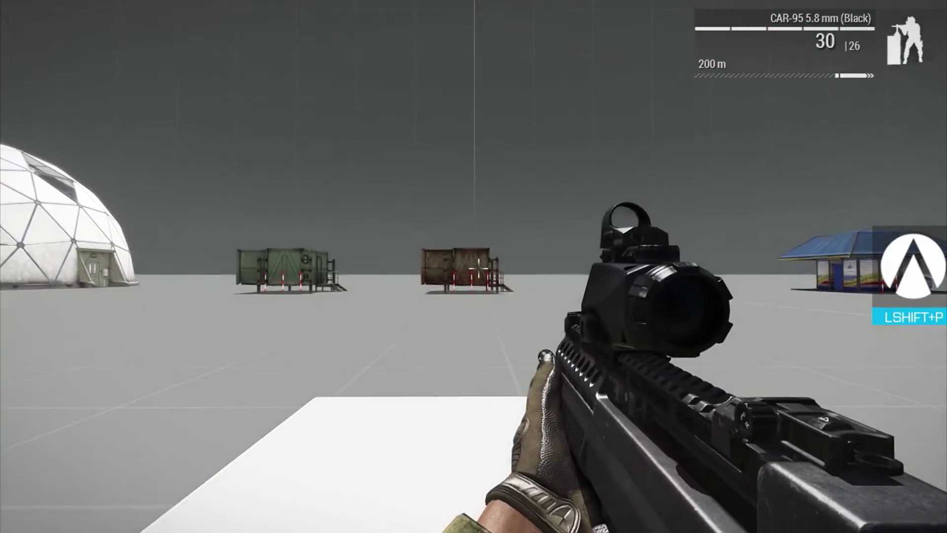
right_click(475, 267)
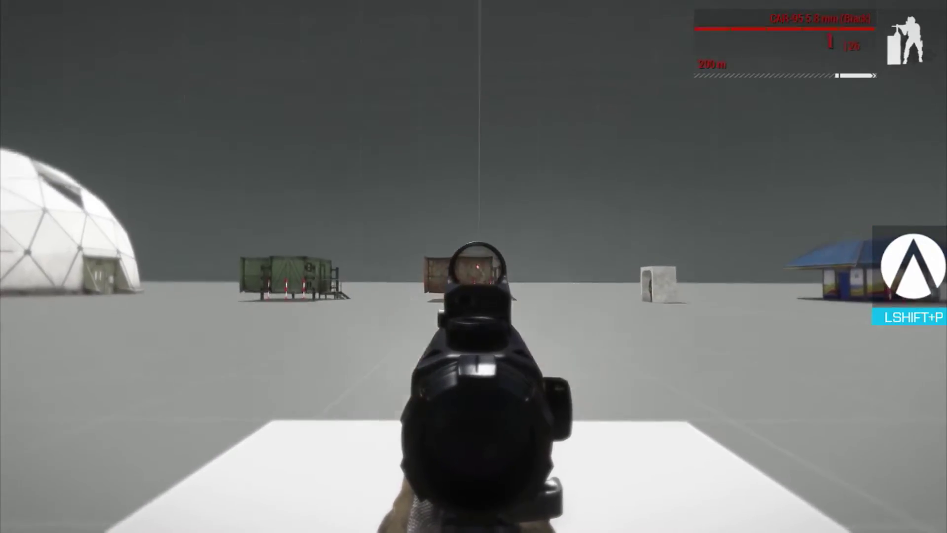
key("r")
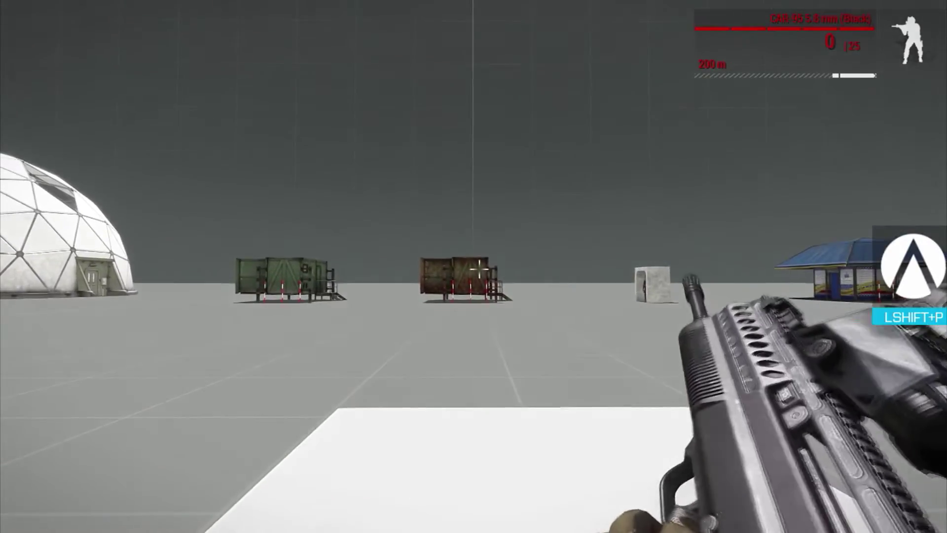
right_click(474, 267)
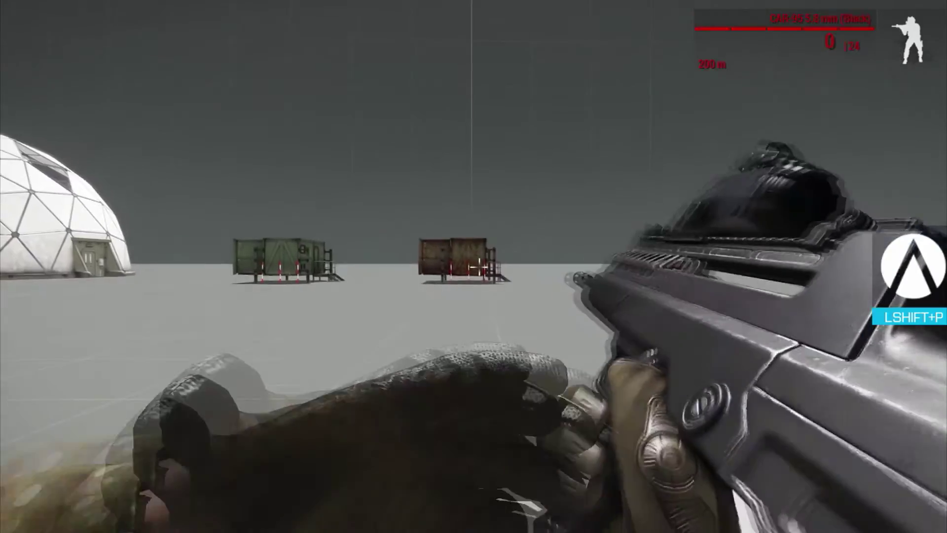
key("Escape")
left_click(380, 449)
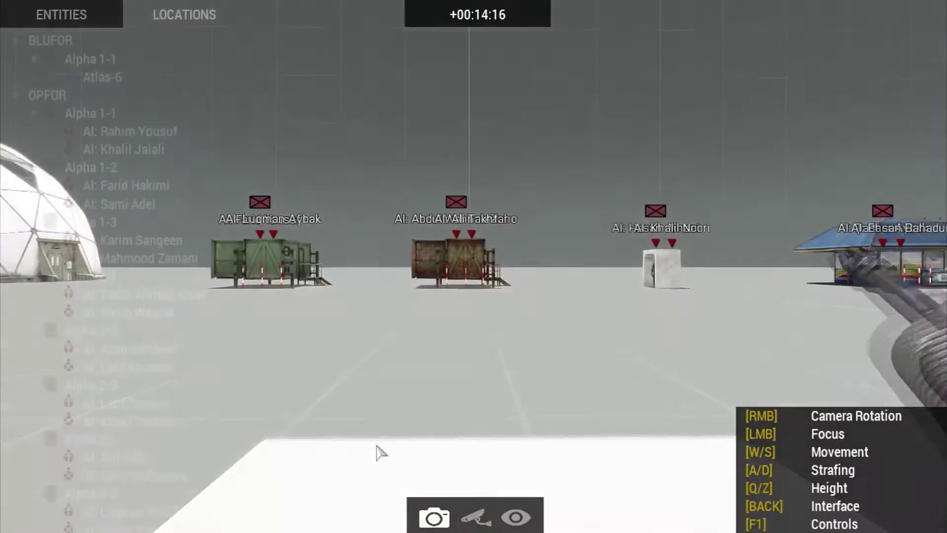
Leave spectator view, resume play, and aim at the rusty container.
key("w")
key("Escape")
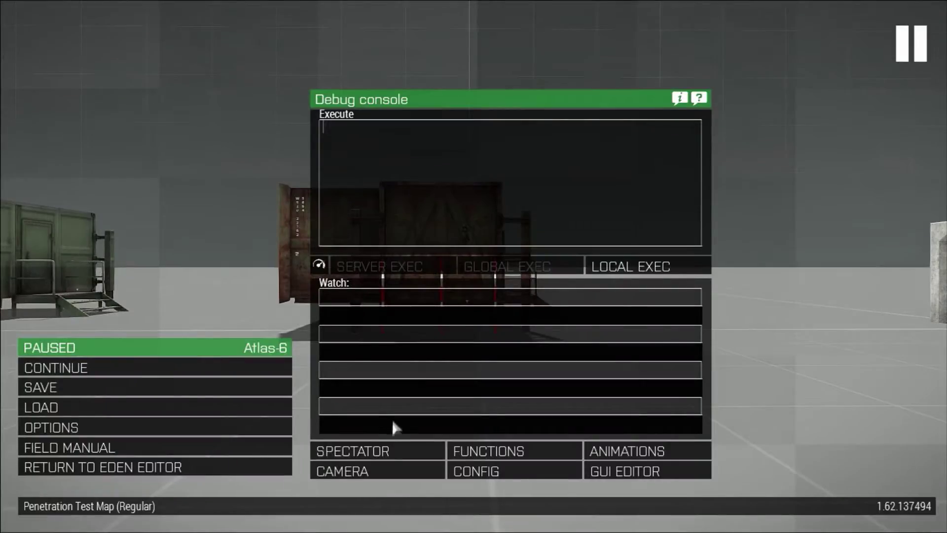
left_click(353, 450)
key("Escape")
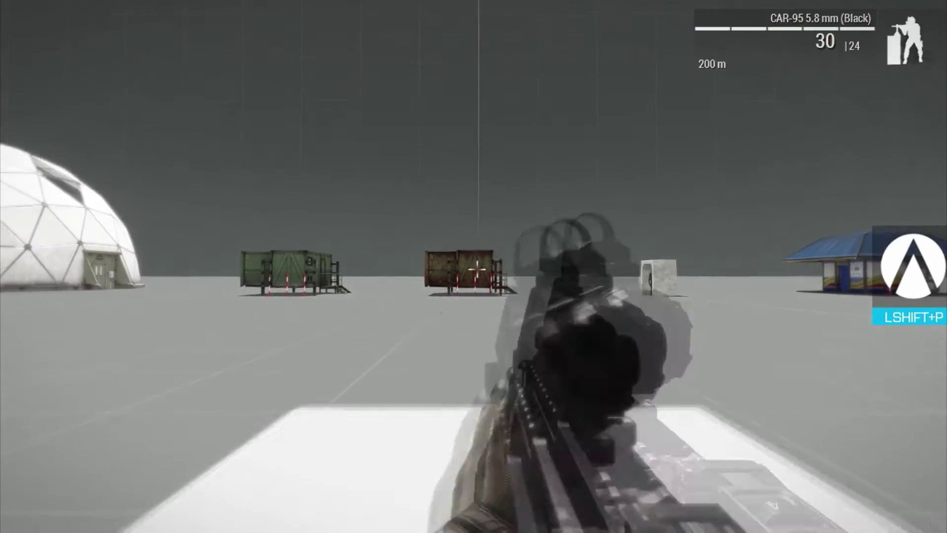
right_click(474, 266)
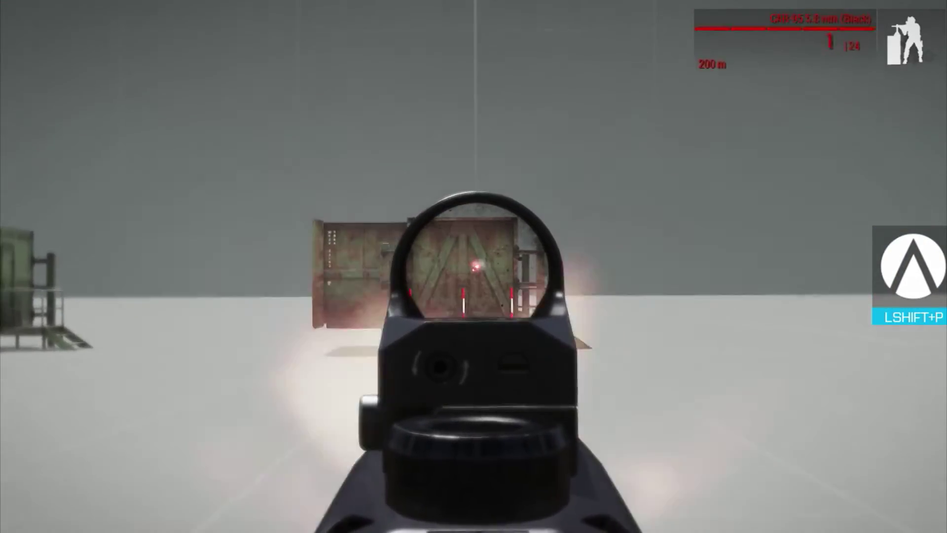
Fly the spectator camera into the rusty container to view the soldiers inside.
key("Escape")
left_click(349, 450)
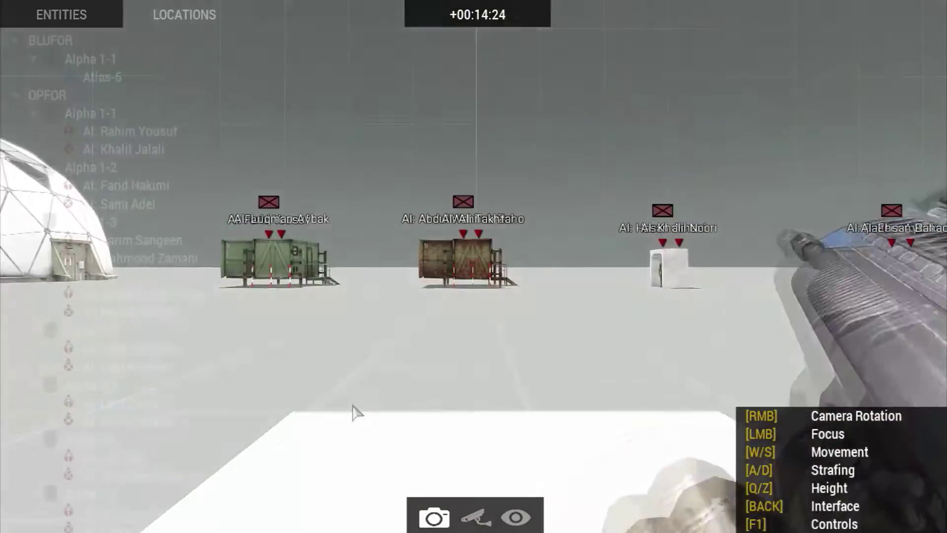
key("w")
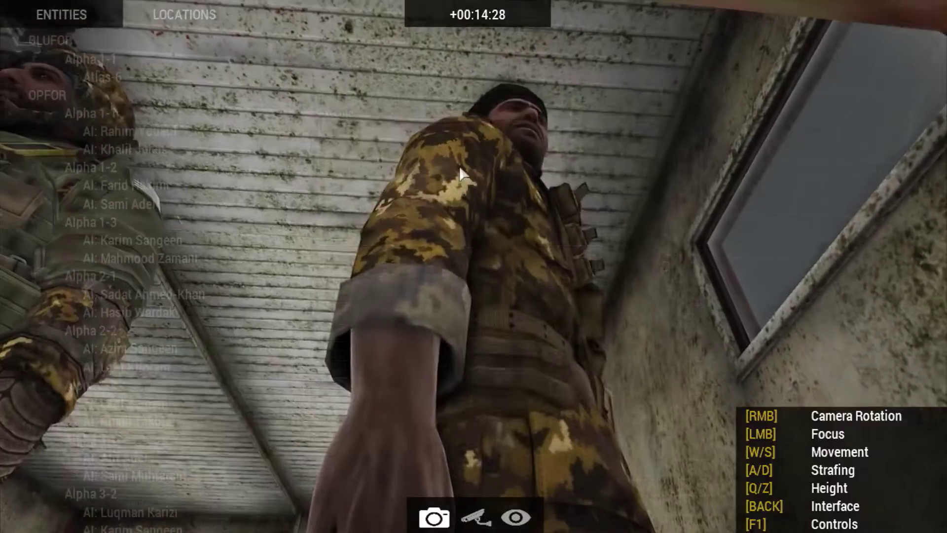
key("Escape")
key("Escape")
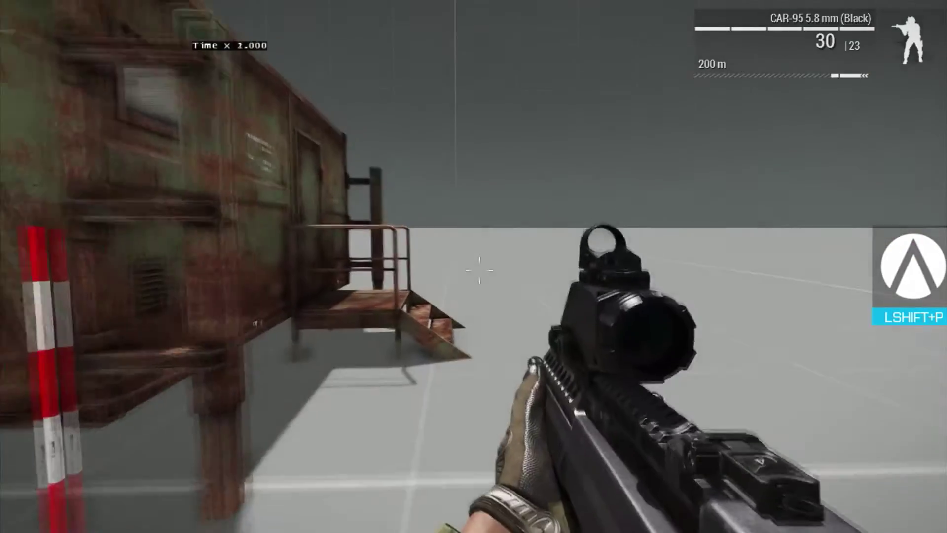
Line up on the rusted container window and fire several scoped rounds through it.
key("w")
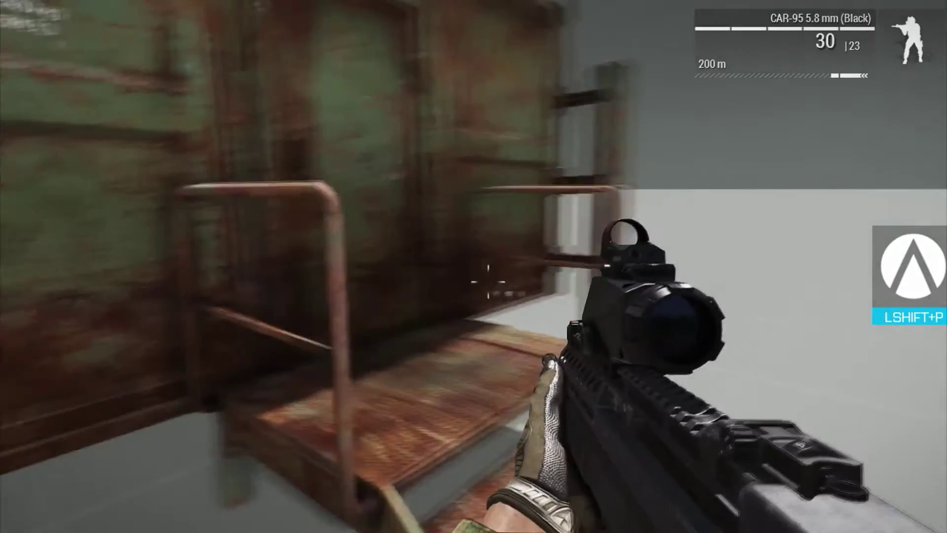
key("s")
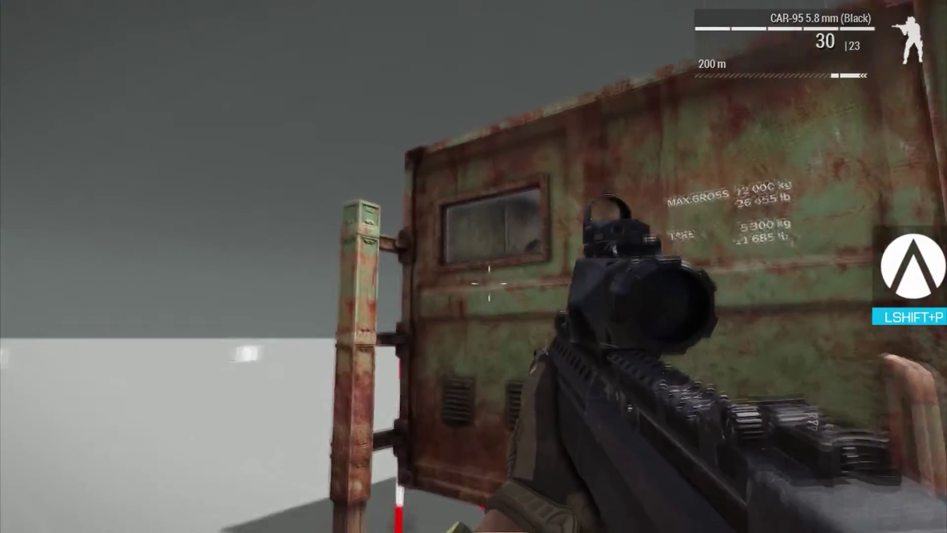
key("a")
right_click(474, 267)
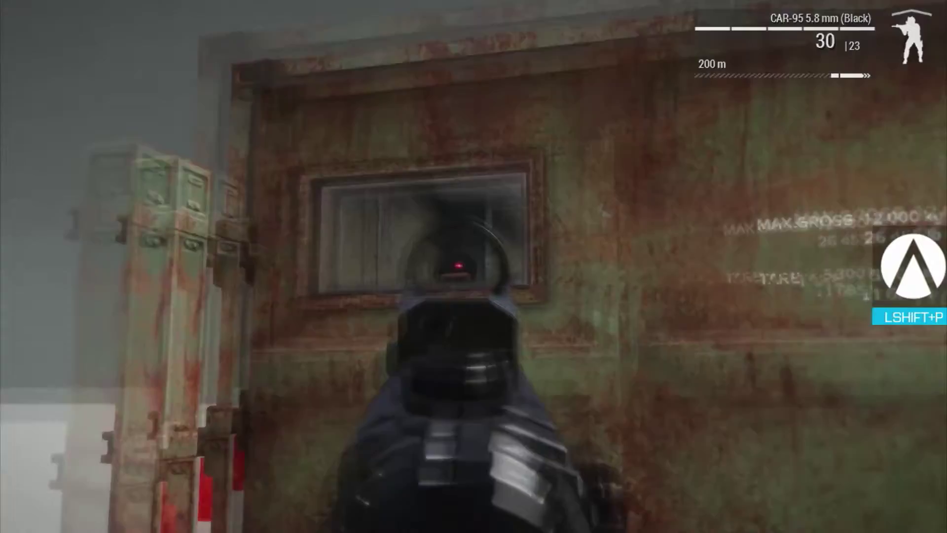
left_click(474, 266)
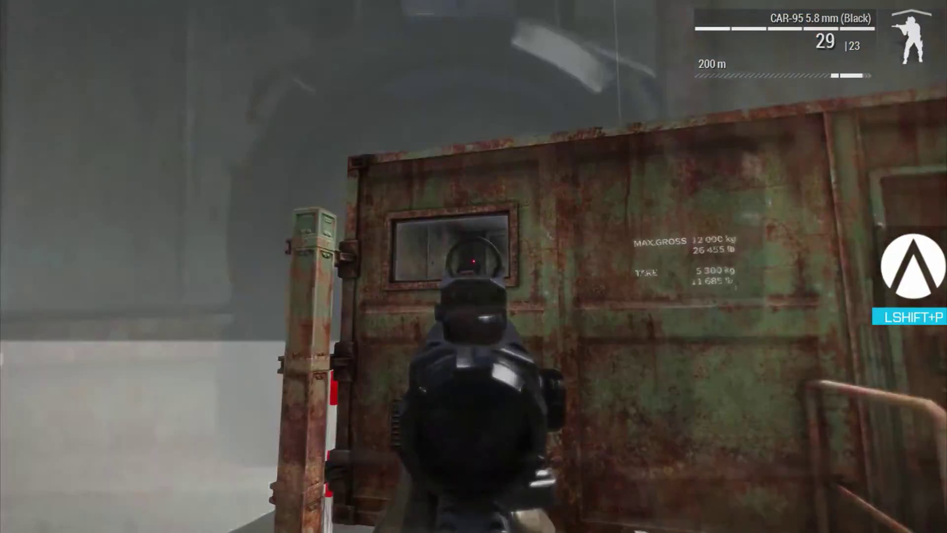
right_click(473, 267)
left_click(474, 267)
left_click(474, 267)
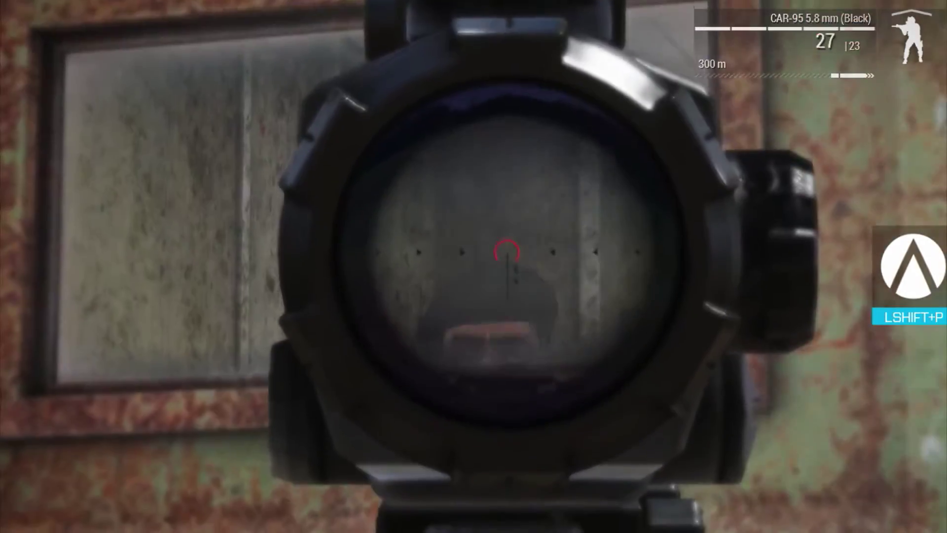
left_click(474, 267)
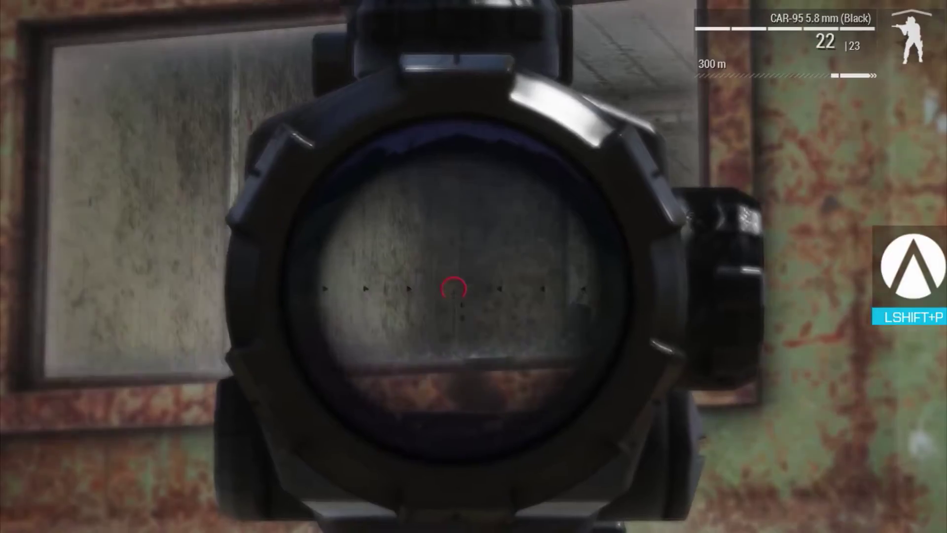
right_click(474, 267)
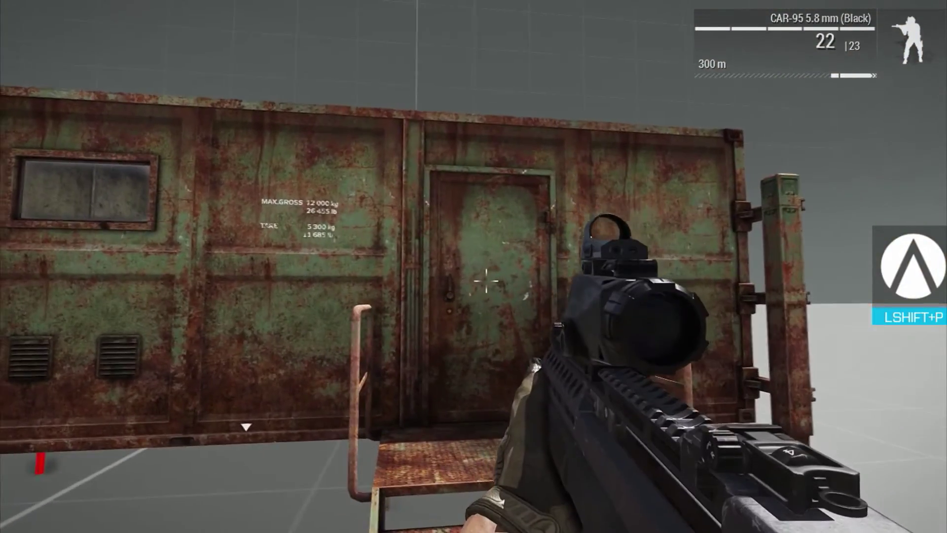
Walk into the concrete room, shoot the enemy until he falls, and reload.
key("a")
key("w")
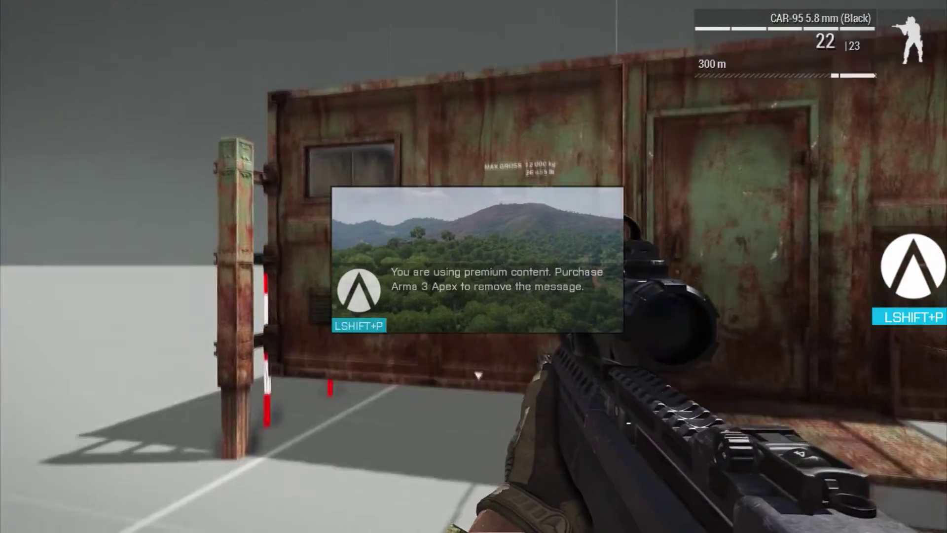
key("w")
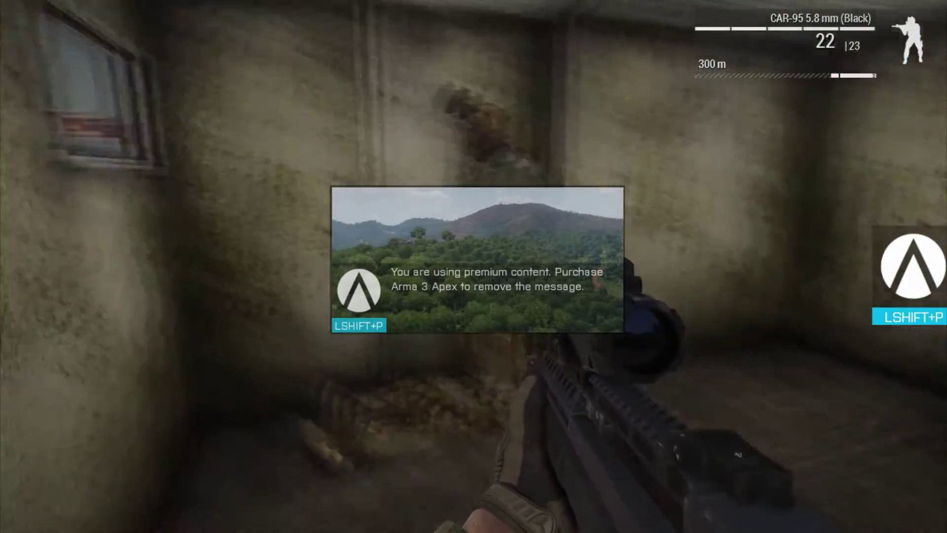
left_click(474, 267)
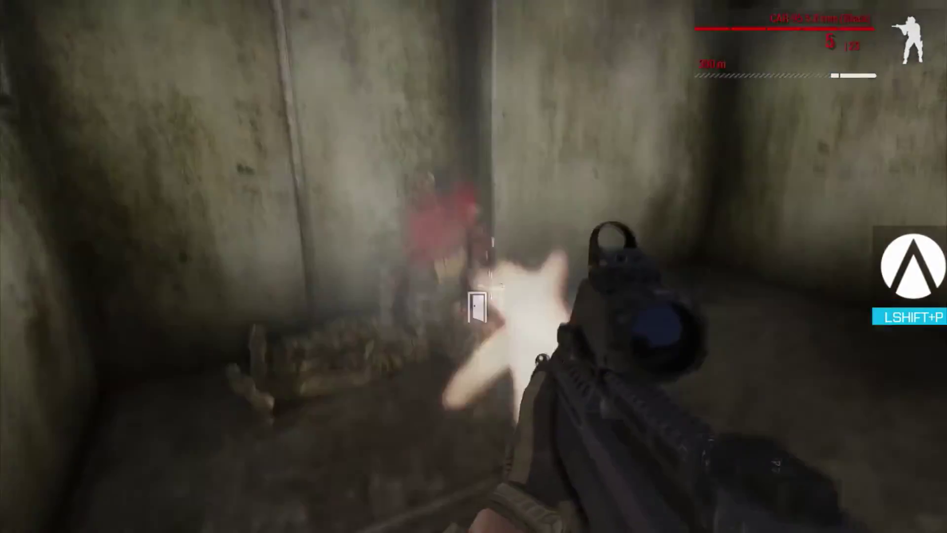
left_click(473, 266)
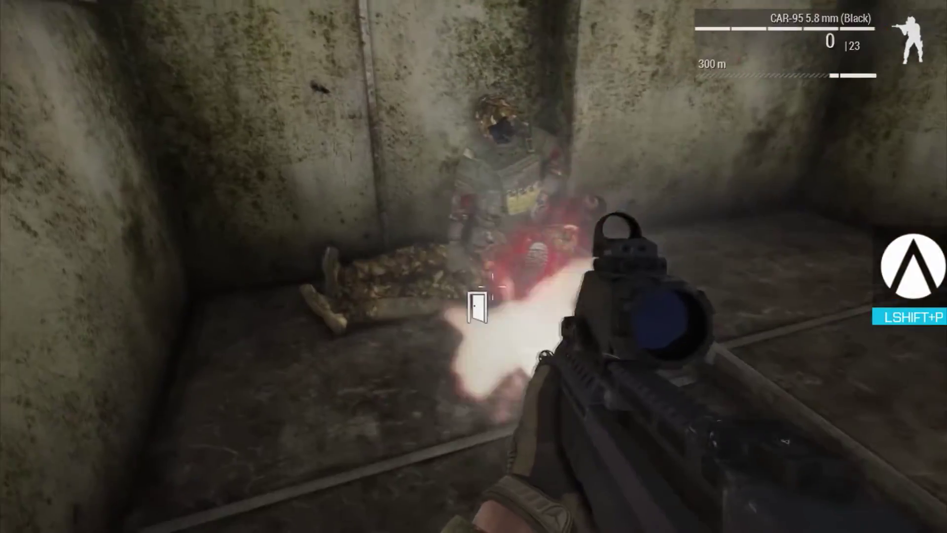
key("r")
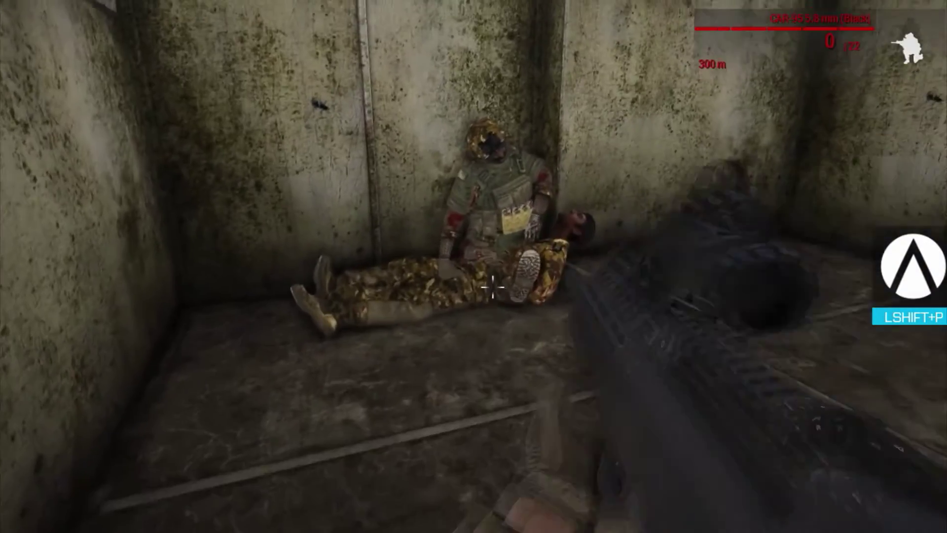
Move up for a closer look at the fallen enemies, then bring up the pause menu.
key("w")
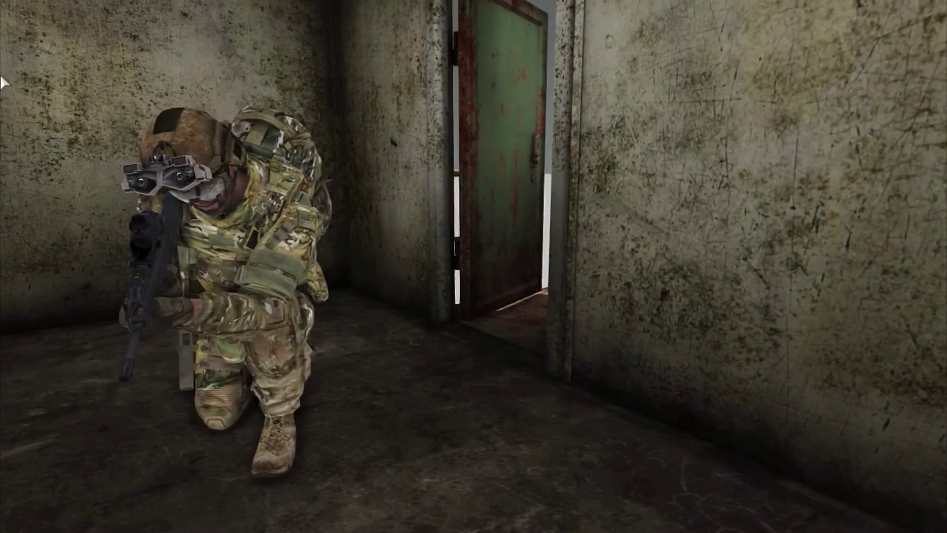
key("Escape")
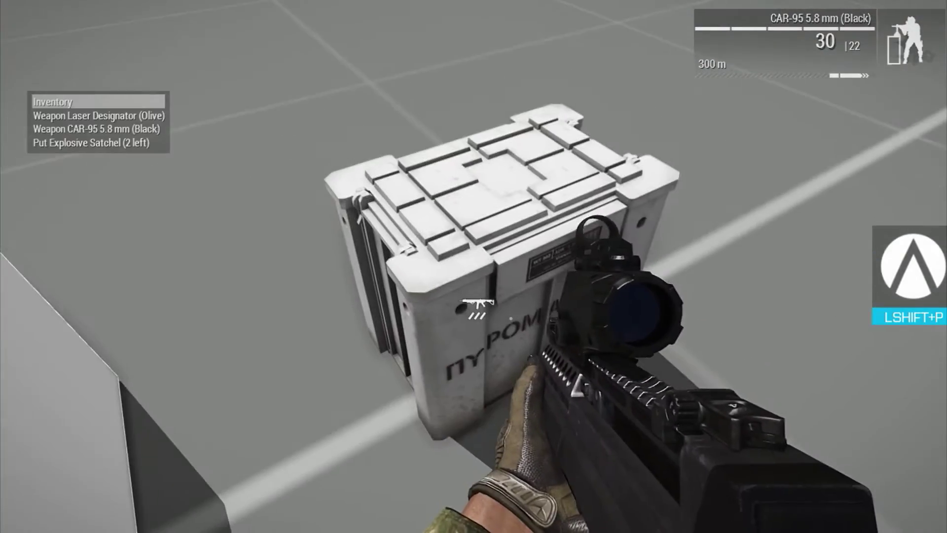
Take 5.8 mm 30Rnd magazines from the supply crate.
key("space")
double_click(278, 137)
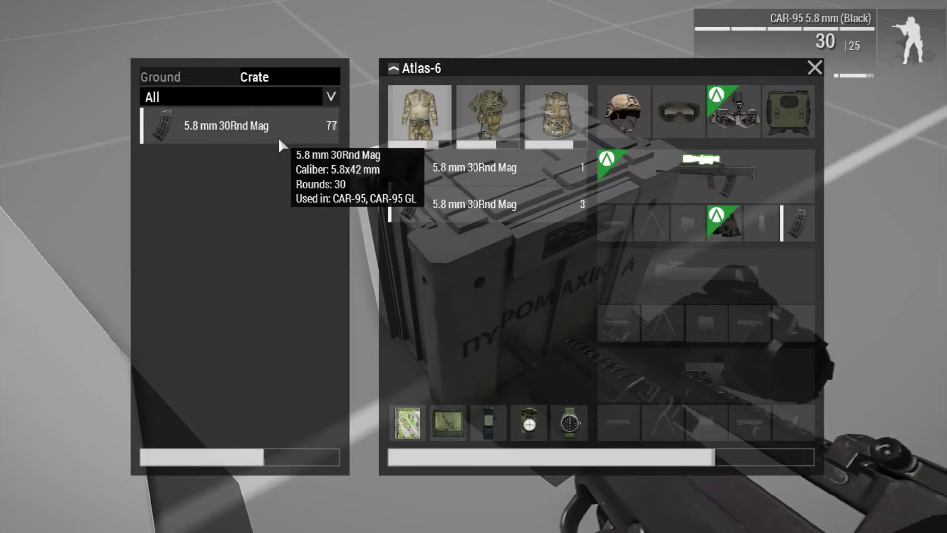
key("Escape")
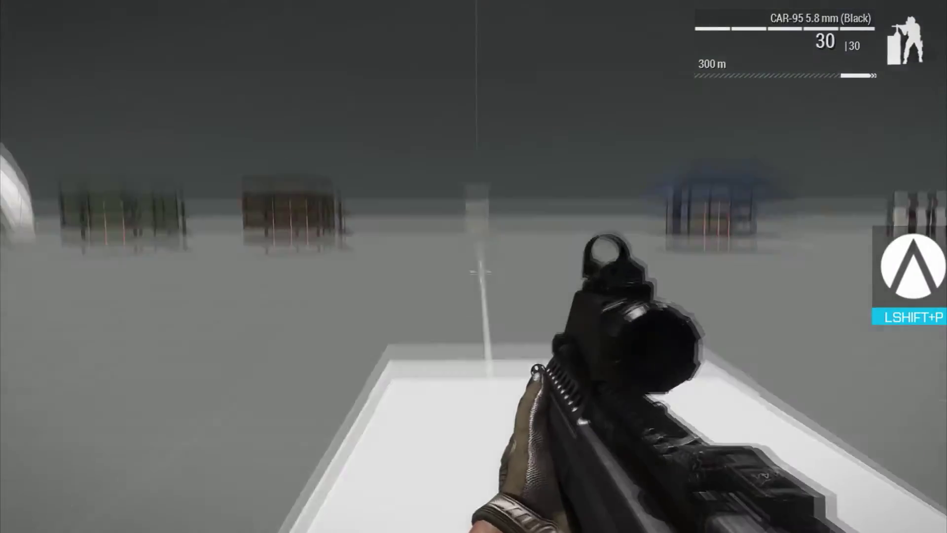
Scope in and fire repeated rounds into the concrete block downrange.
right_click(475, 266)
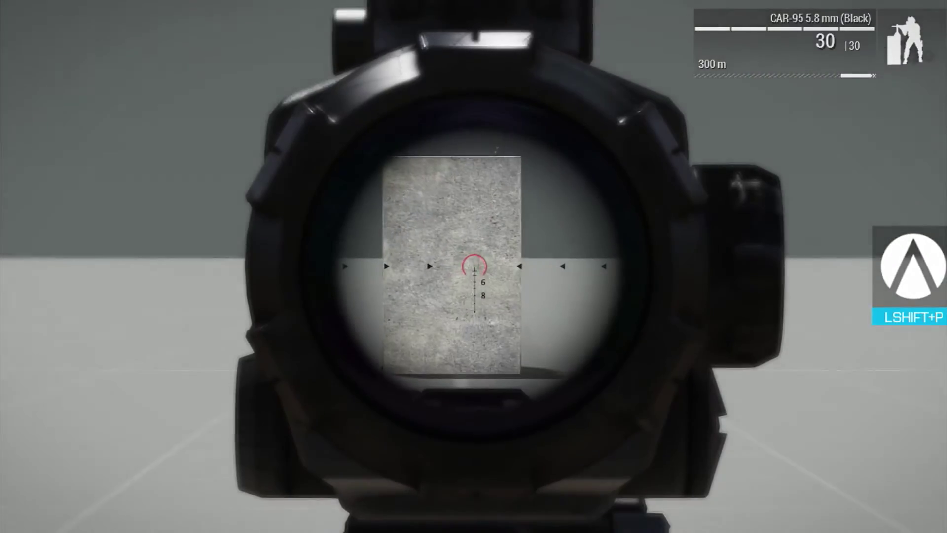
left_click(473, 266)
left_click(473, 266)
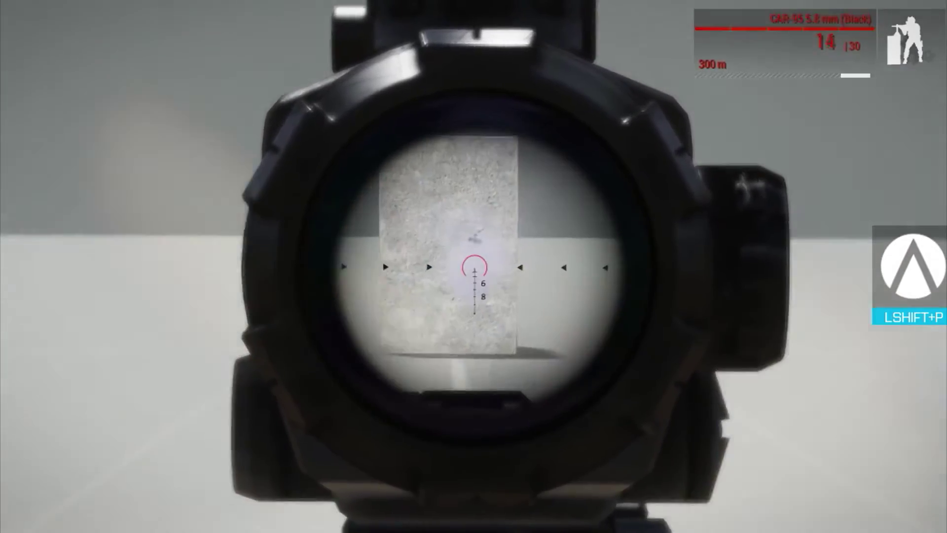
left_click(474, 267)
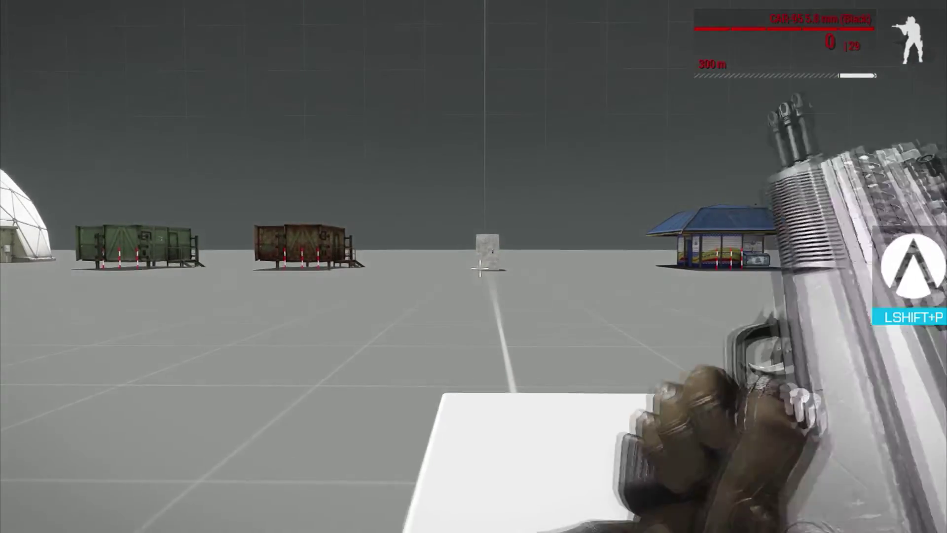
right_click(474, 266)
left_click(474, 266)
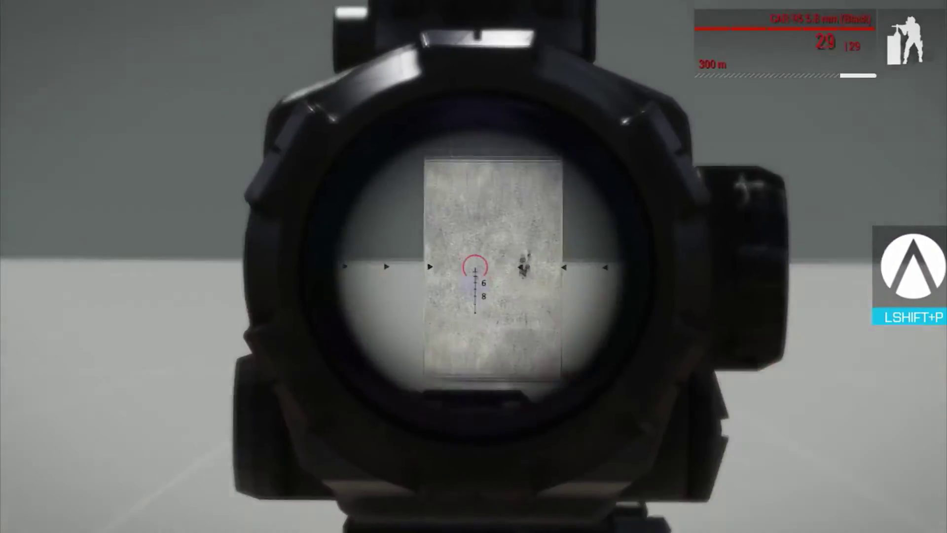
left_click(474, 267)
left_click(474, 267)
left_click(473, 267)
left_click(473, 266)
left_click(474, 266)
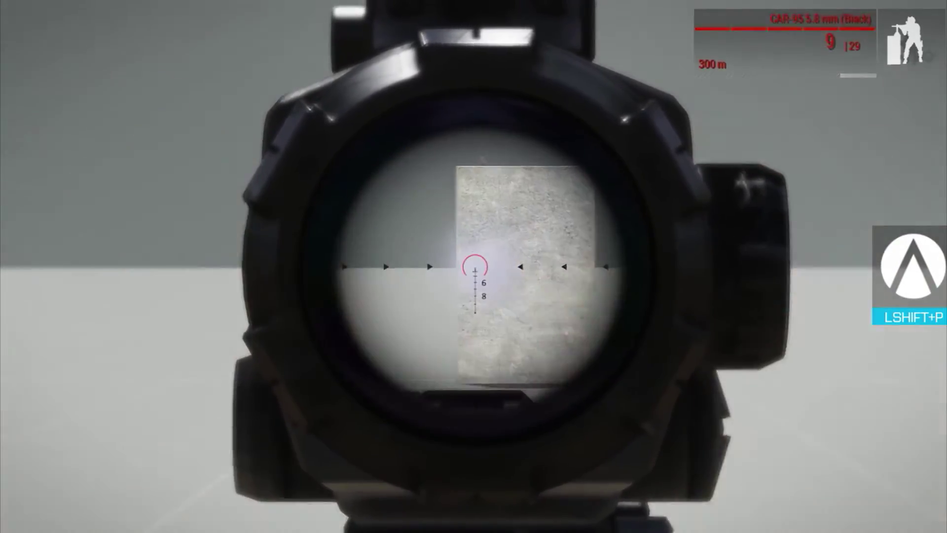
Reload and empty further magazines into the concrete block until the rifle is dry.
key("r")
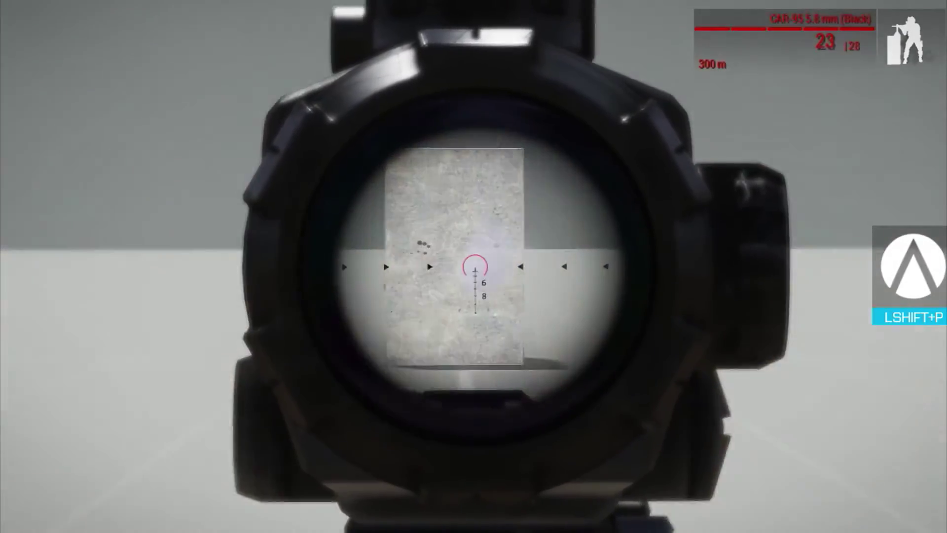
left_click(474, 266)
left_click(475, 267)
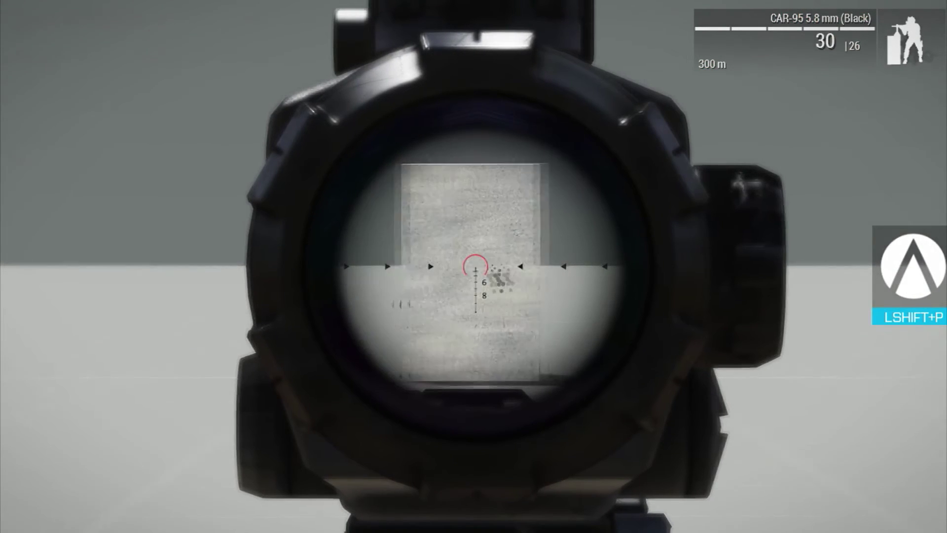
left_click(473, 267)
left_click(474, 267)
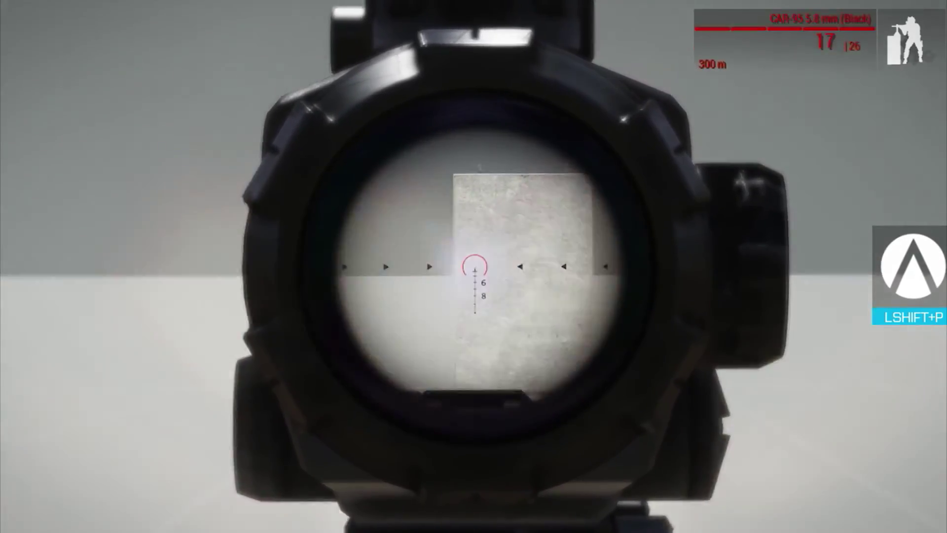
left_click(473, 267)
left_click(474, 267)
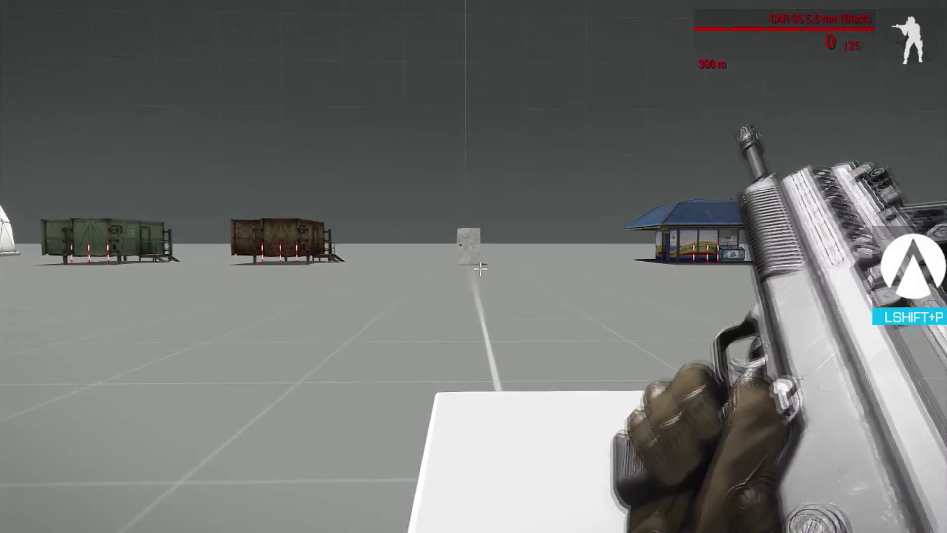
key("Escape")
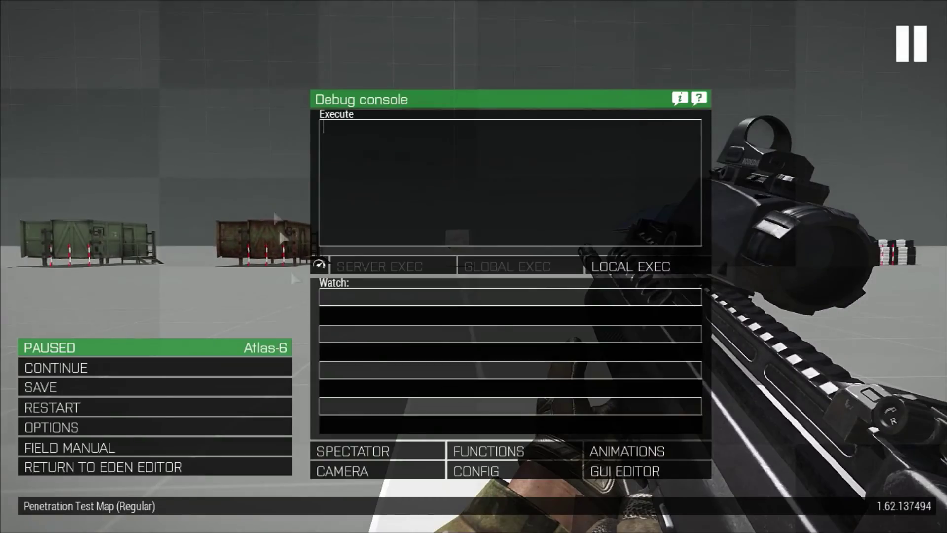
left_click(337, 453)
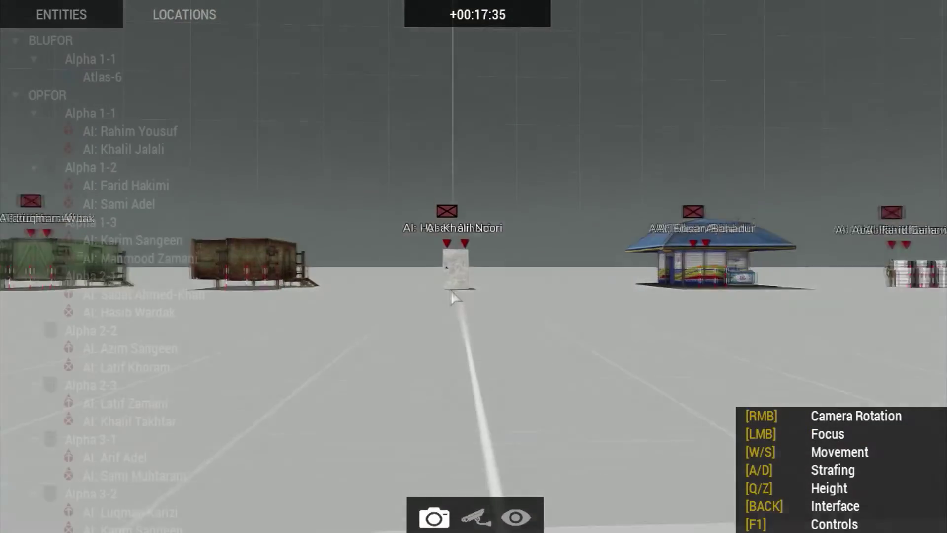
key("w")
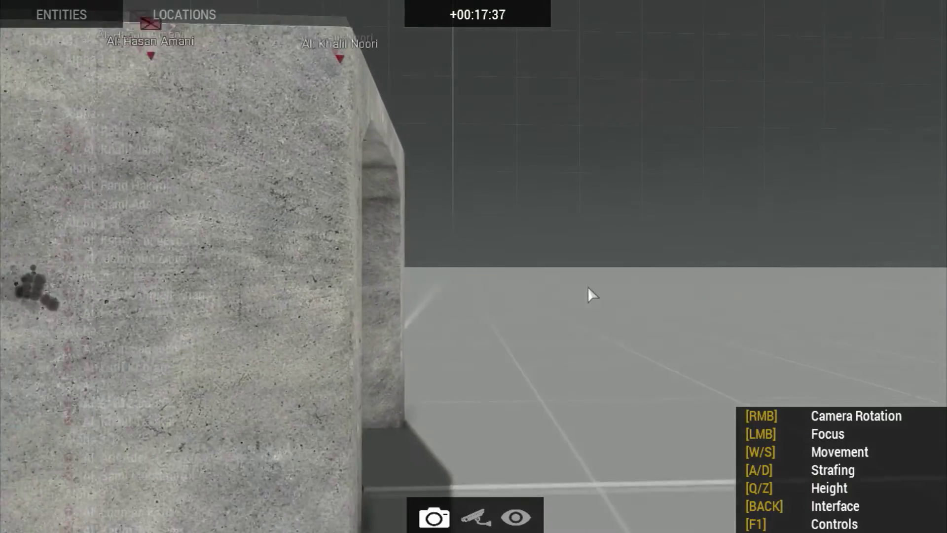
key("Escape")
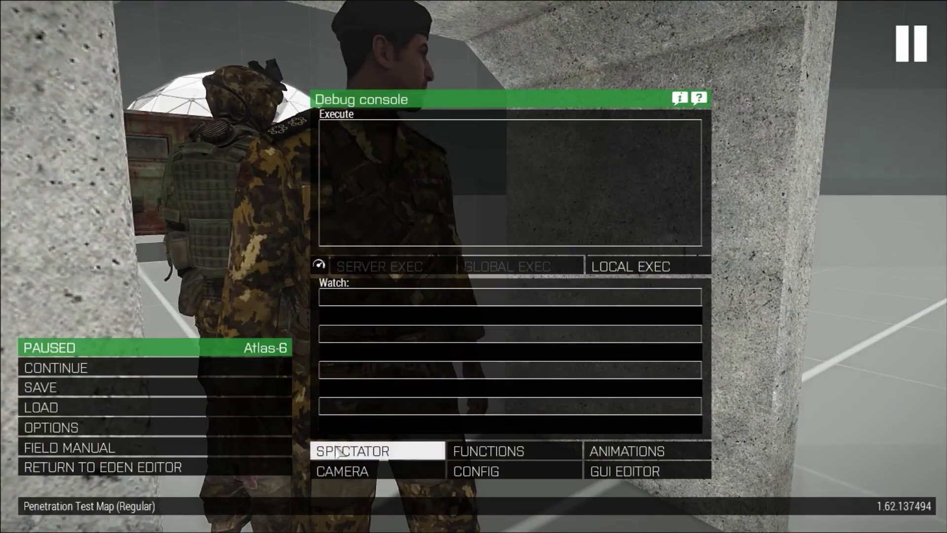